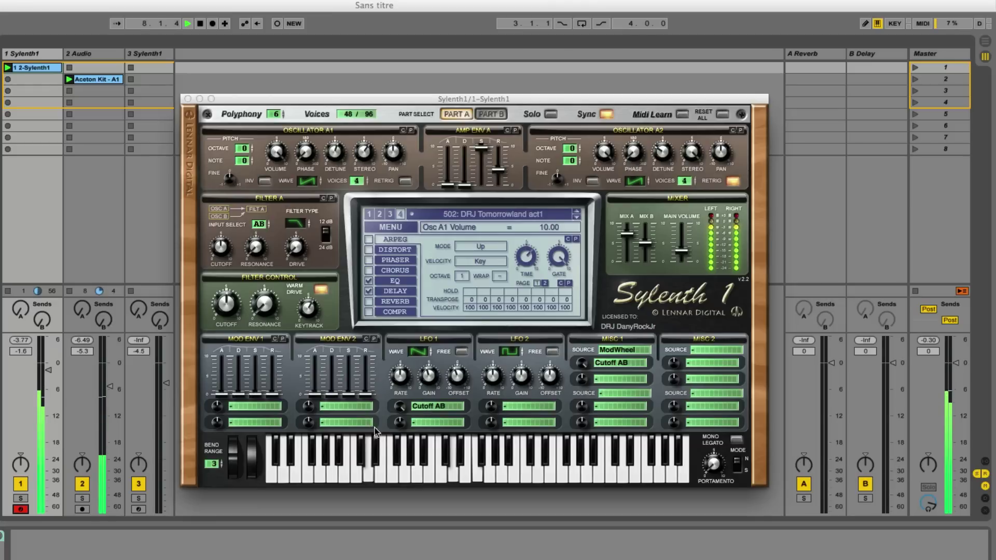
Step: Stop playback and switch from track 1's synth window to the Sylenth1 instance on track 3, with that track armed
{"action": "key", "text": "space"}
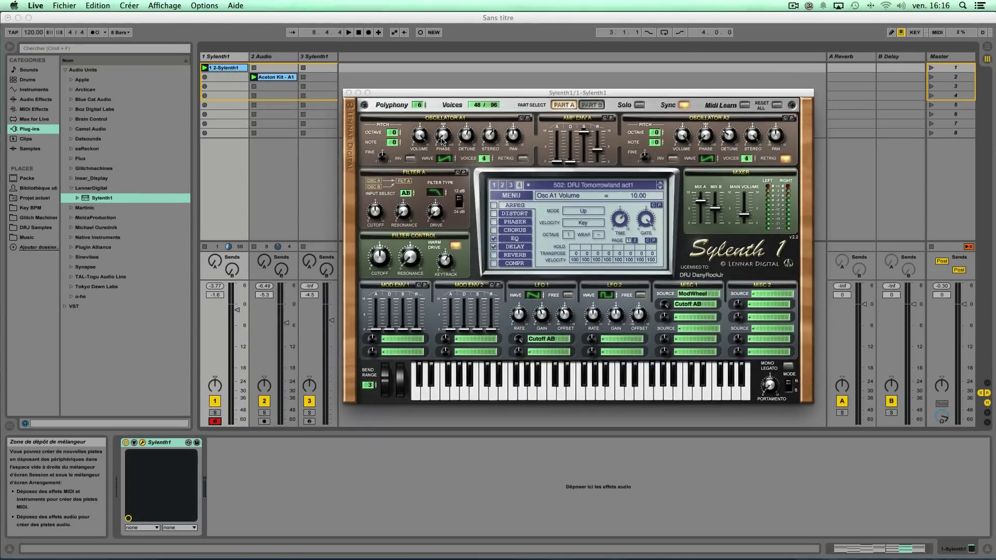
{"action": "left_click", "coordinate": [348, 93]}
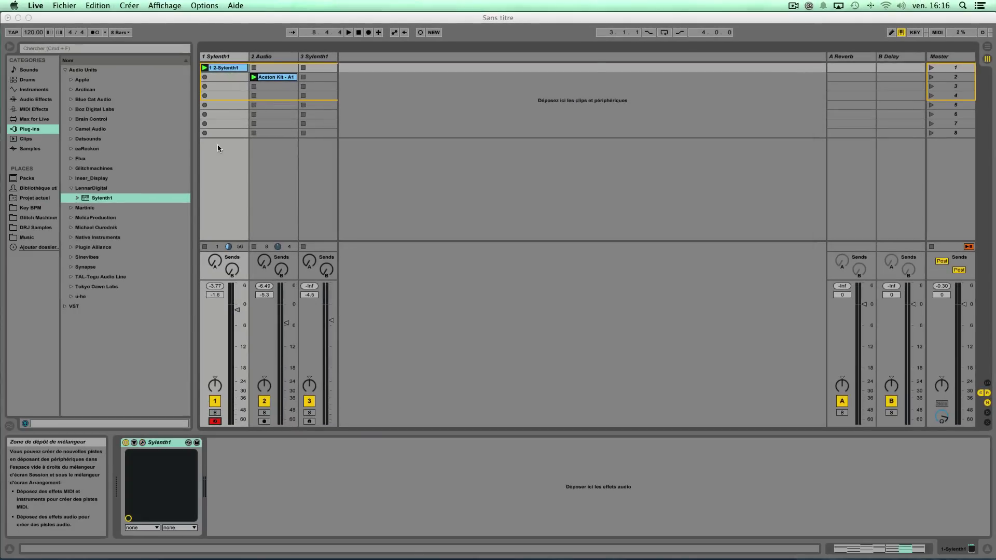
{"action": "left_click", "coordinate": [309, 422]}
{"action": "left_click", "coordinate": [142, 442]}
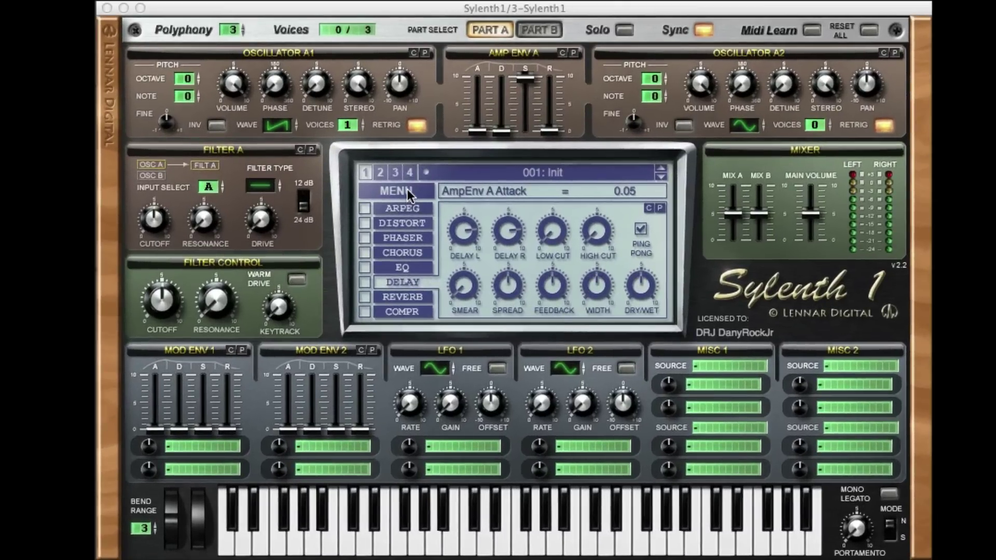
Step: Initialise the preset and turn off Retrig on oscillator A1
{"action": "left_click", "coordinate": [488, 195]}
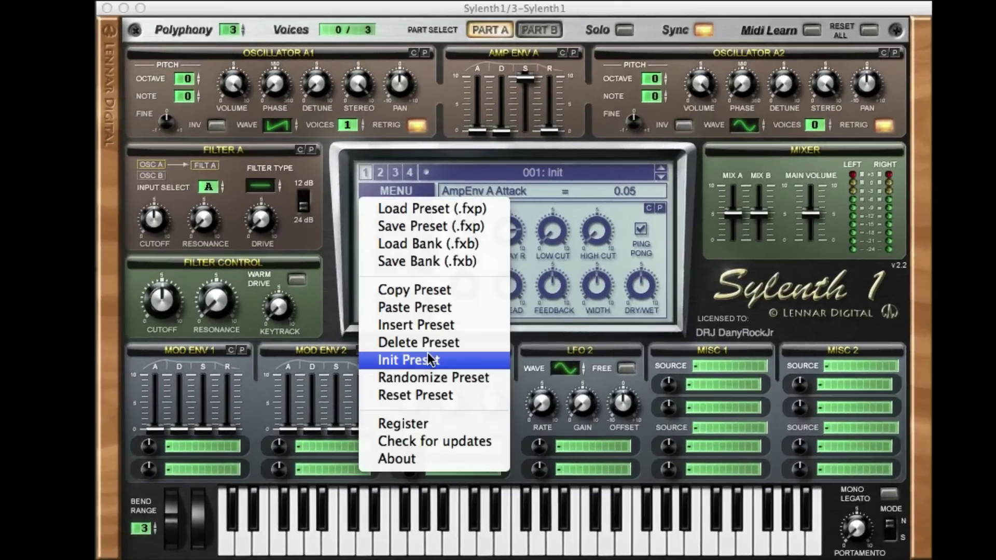
{"action": "left_click", "coordinate": [426, 359]}
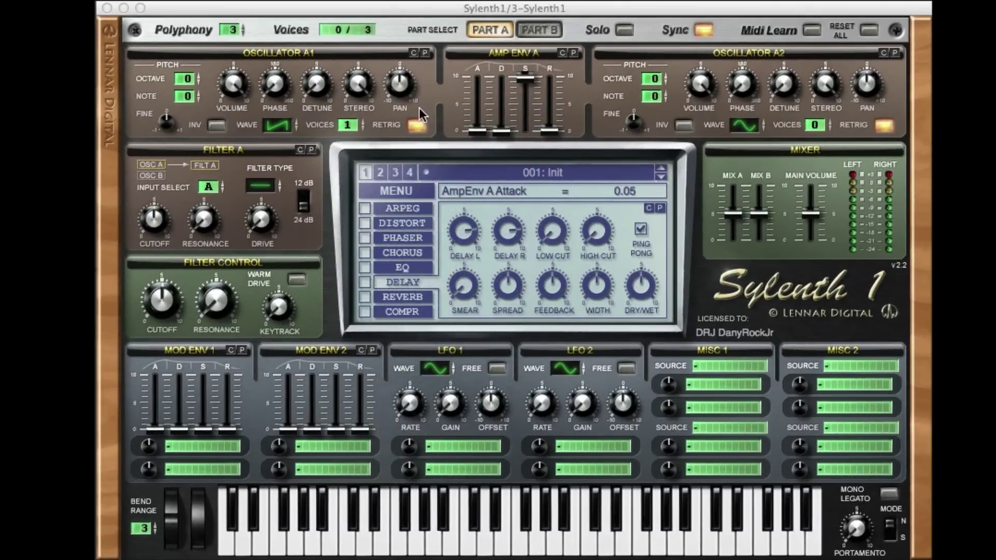
{"action": "left_click", "coordinate": [417, 126]}
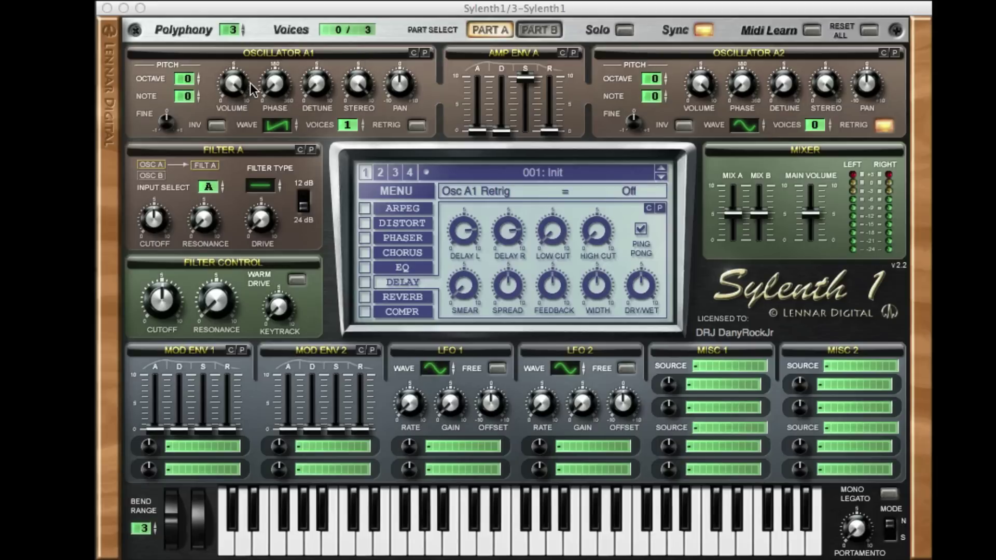
Step: Set the synth's polyphony to 6
{"action": "left_click", "coordinate": [243, 26]}
{"action": "left_click", "coordinate": [242, 26]}
{"action": "left_click", "coordinate": [242, 26]}
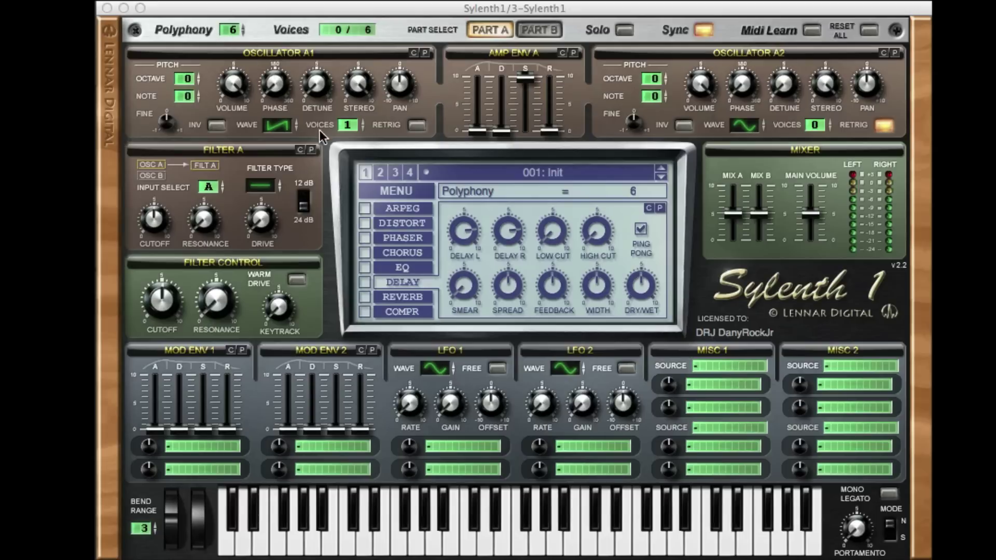
Step: Set oscillator A2's wave to Saw and give oscillators A1 and A2 4 voices each
{"action": "left_click_drag", "start_coordinate": [745, 126], "coordinate": [754, 115]}
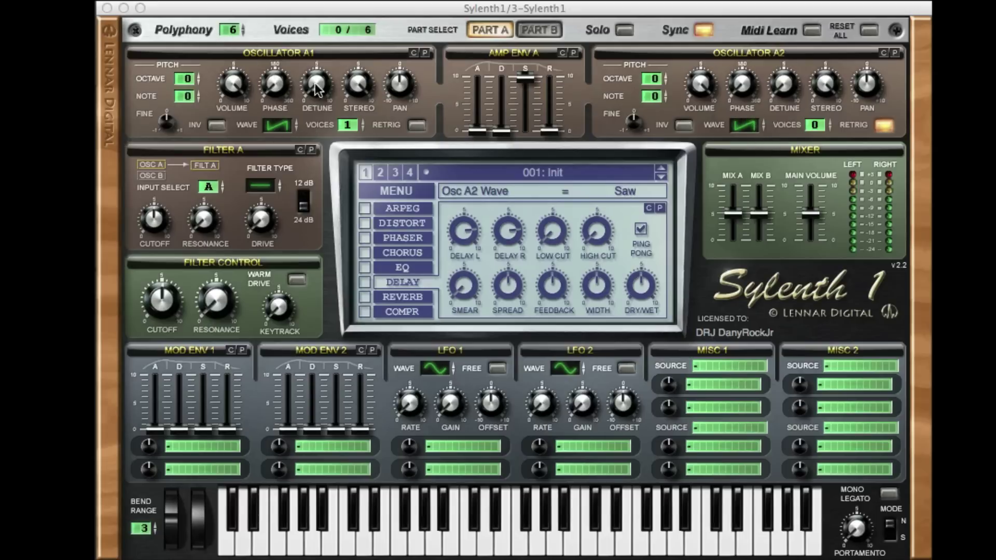
{"action": "left_click_drag", "start_coordinate": [347, 123], "coordinate": [352, 88]}
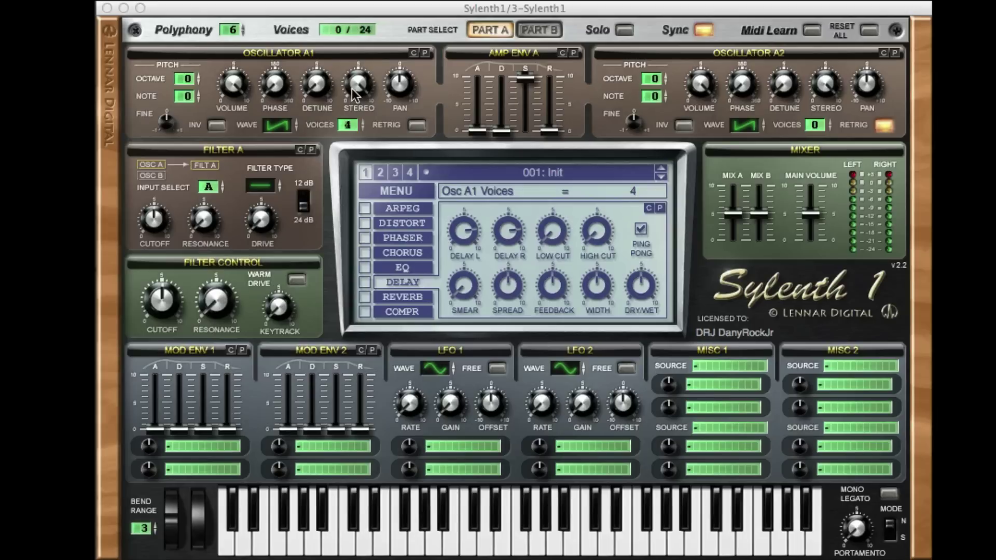
{"action": "left_click_drag", "start_coordinate": [820, 125], "coordinate": [824, 77]}
Step: Set oscillator A1's detune to 5.71 and its stereo to 6.33
{"action": "left_click", "coordinate": [275, 82]}
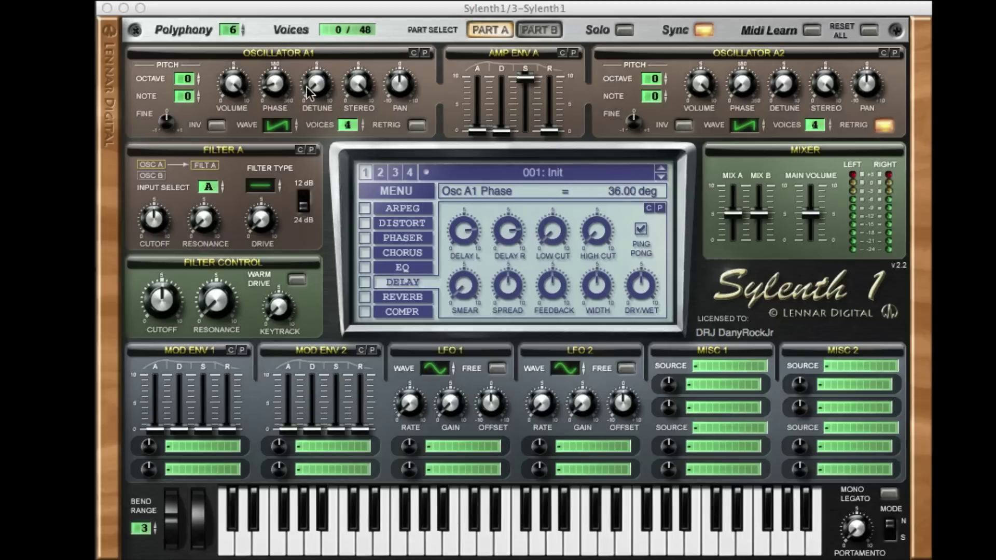
{"action": "left_click_drag", "start_coordinate": [316, 85], "coordinate": [325, 0]}
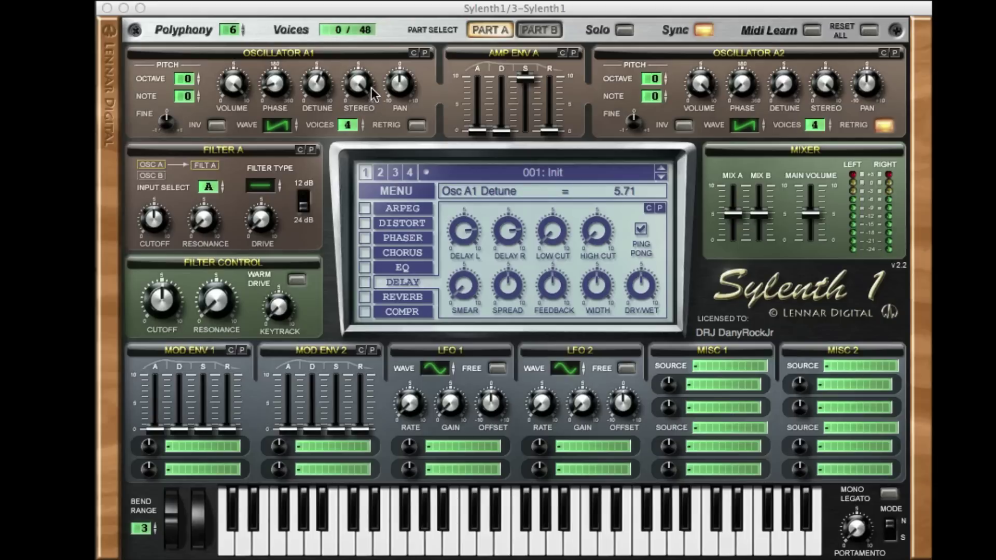
{"action": "left_click_drag", "start_coordinate": [371, 92], "coordinate": [362, 154]}
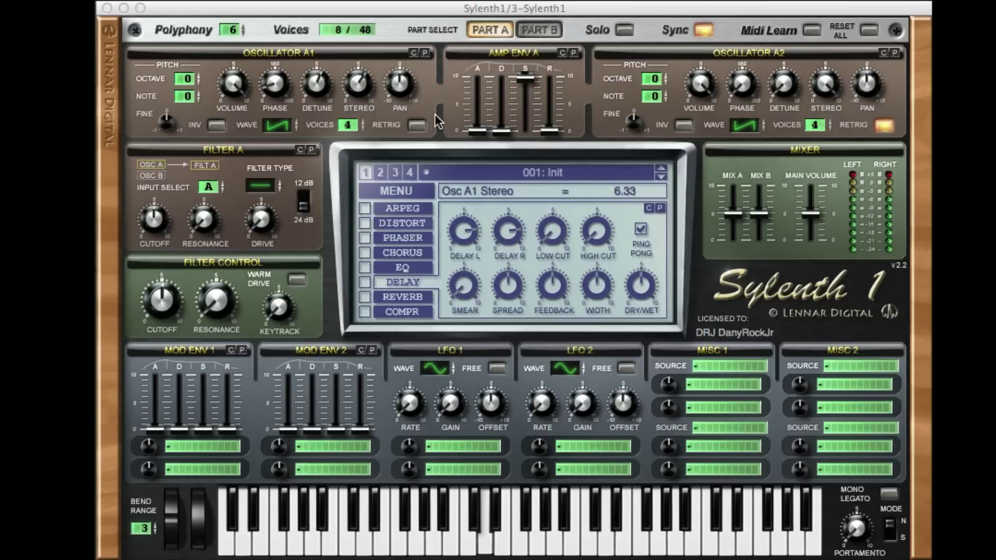
Step: Set the Amp Env A release to 4.70 and audition the sound with a repeated note
{"action": "left_click_drag", "start_coordinate": [546, 135], "coordinate": [559, 52]}
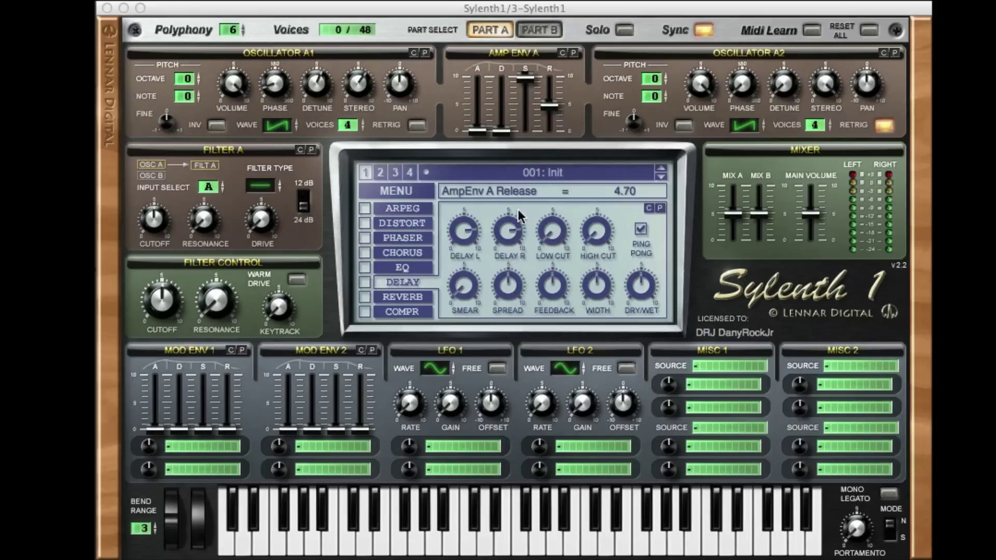
{"action": "left_click", "coordinate": [434, 550]}
{"action": "left_click", "coordinate": [435, 550]}
{"action": "left_click", "coordinate": [434, 550]}
Step: Set oscillator A2's detune to 2.90 and its stereo to 10.00
{"action": "left_click_drag", "start_coordinate": [780, 85], "coordinate": [789, 37]}
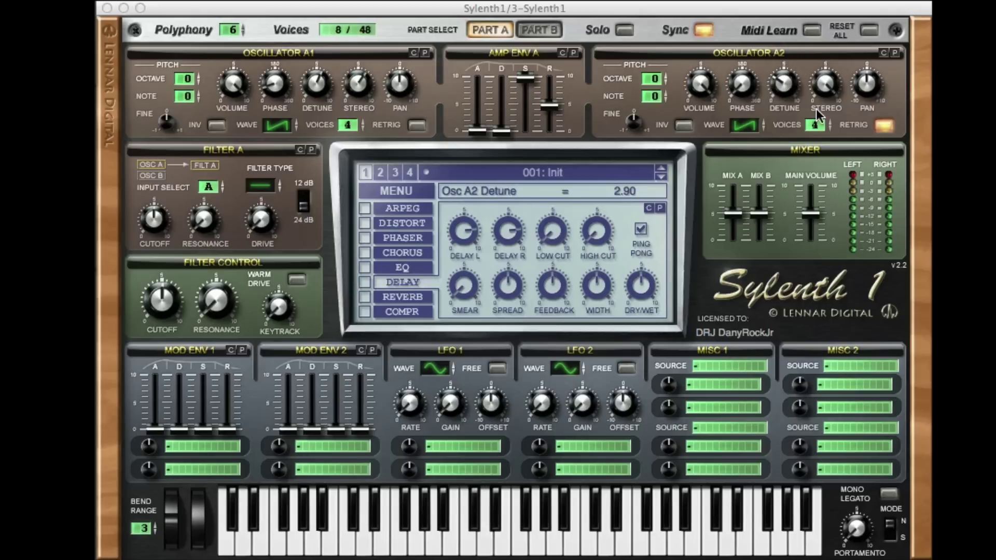
{"action": "mouse_move", "coordinate": [827, 85]}
{"action": "left_mouse_down"}
{"action": "mouse_move", "coordinate": [828, 107]}
{"action": "mouse_move", "coordinate": [830, 70]}
{"action": "left_mouse_up"}
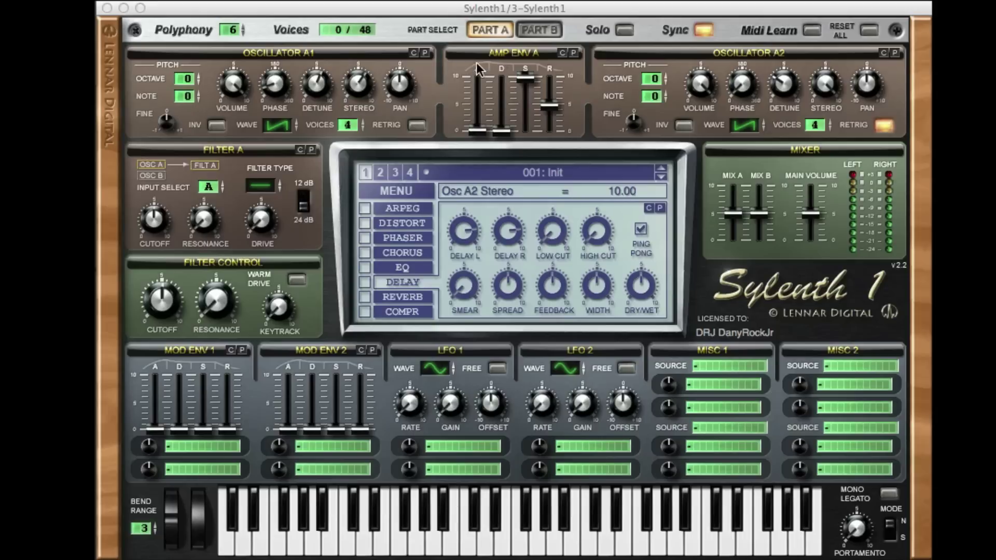
Step: Solo Part B and give oscillators B1 and B2 4 voices each
{"action": "left_click", "coordinate": [540, 30]}
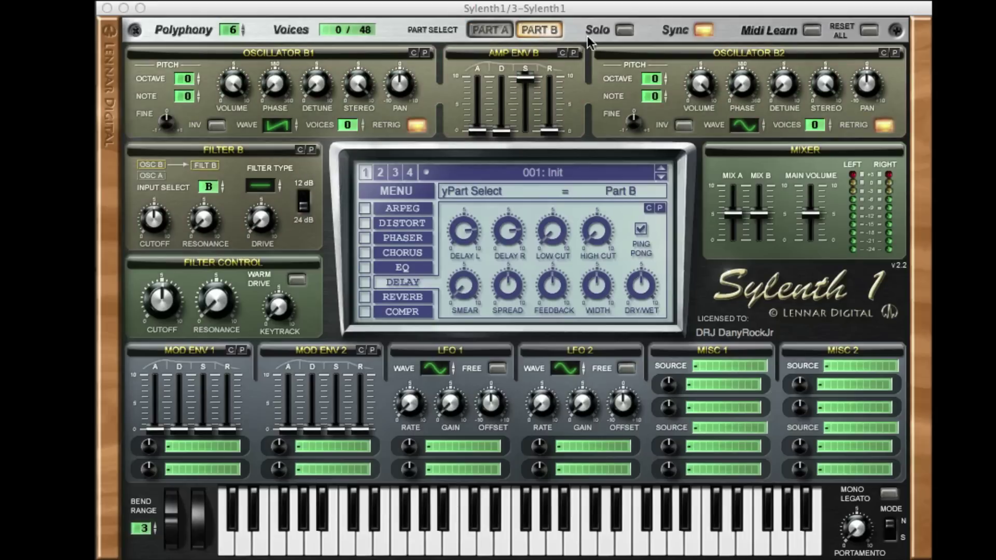
{"action": "left_click", "coordinate": [624, 30]}
{"action": "left_click_drag", "start_coordinate": [353, 129], "coordinate": [360, 86]}
{"action": "left_click_drag", "start_coordinate": [815, 126], "coordinate": [812, 70]}
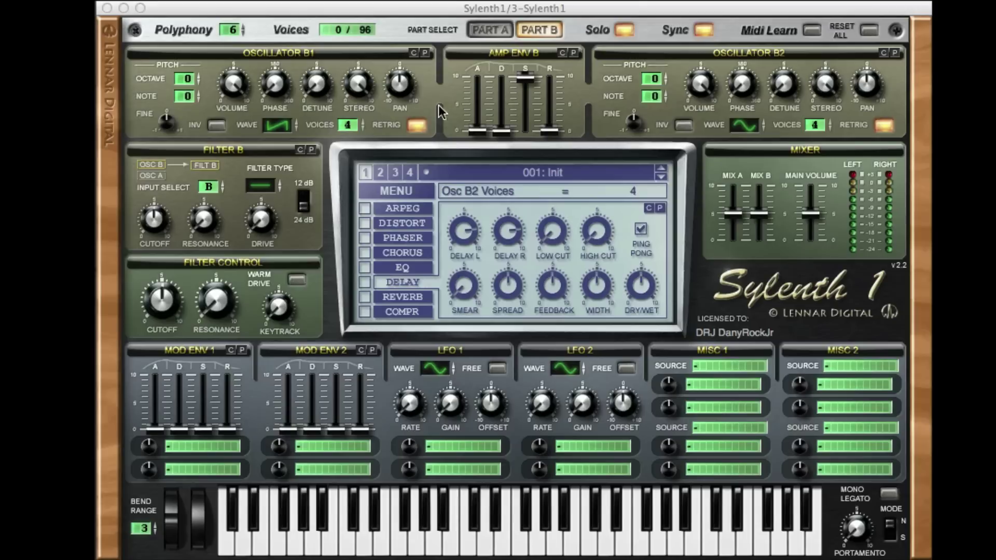
Step: Turn off Retrig on oscillator B1, keep it on for B2, and set B1's octave to -1
{"action": "left_click", "coordinate": [414, 127]}
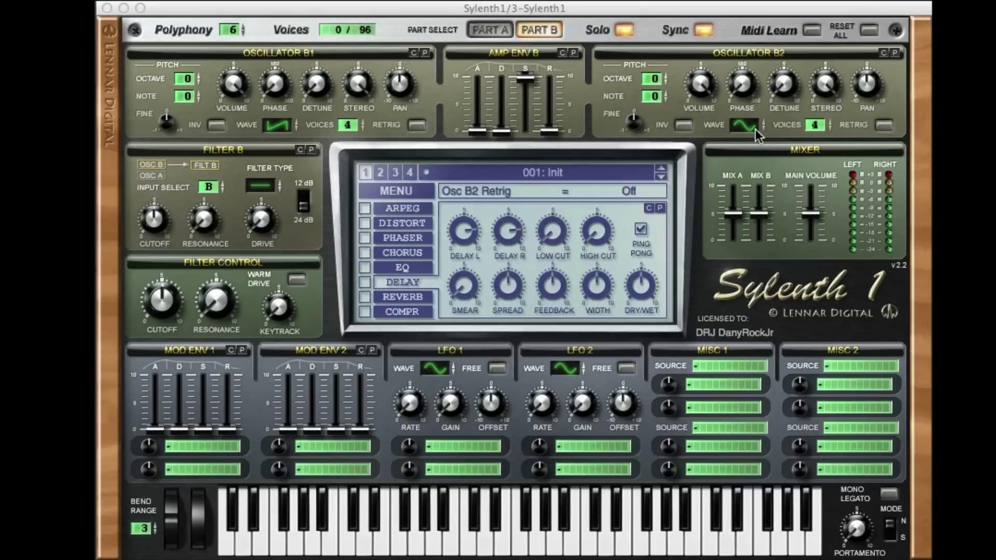
{"action": "left_click", "coordinate": [884, 125]}
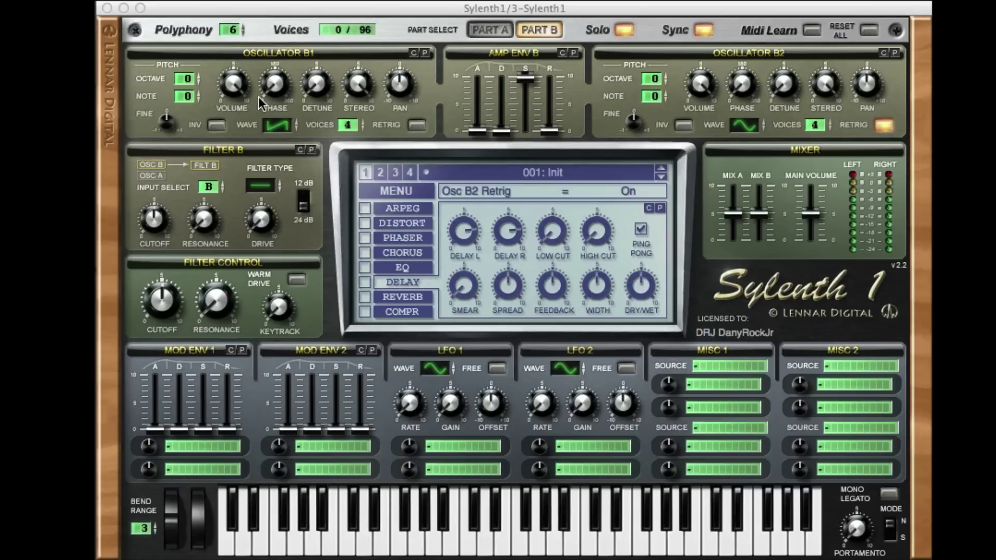
{"action": "left_click_drag", "start_coordinate": [185, 79], "coordinate": [185, 87]}
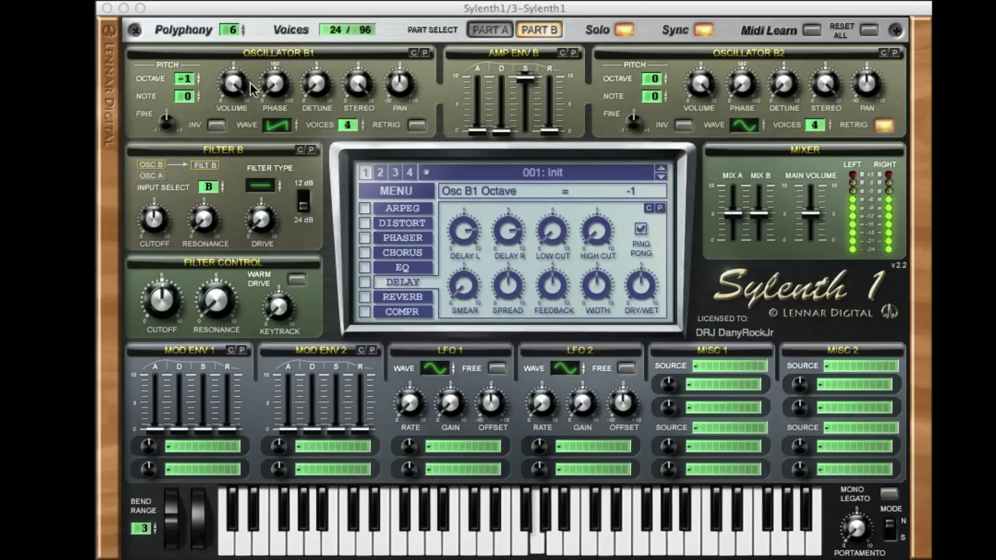
Step: Set oscillator B1's detune to 4.71 and stereo to 5.90, with the Amp Env B release at 4.70
{"action": "left_click_drag", "start_coordinate": [317, 86], "coordinate": [335, 16]}
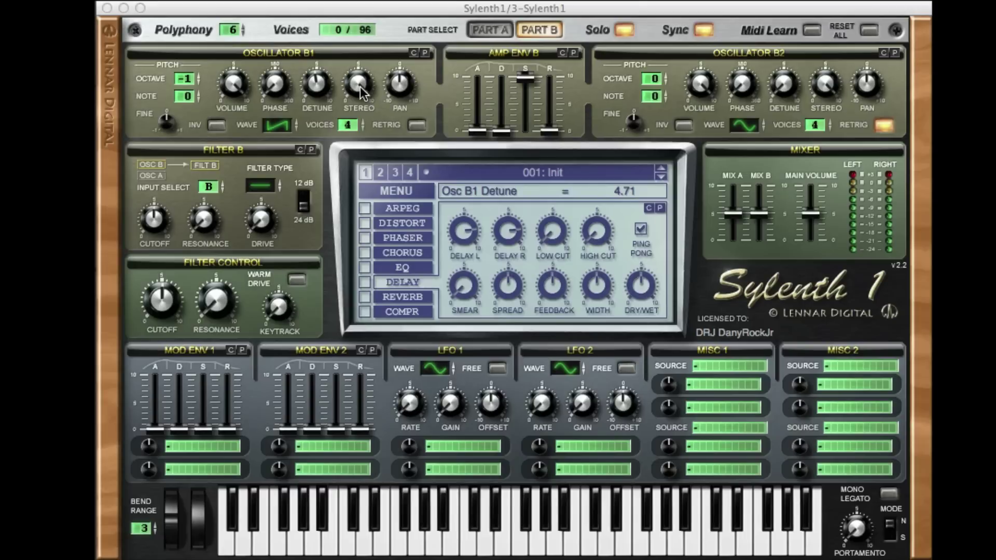
{"action": "left_click_drag", "start_coordinate": [362, 93], "coordinate": [352, 157]}
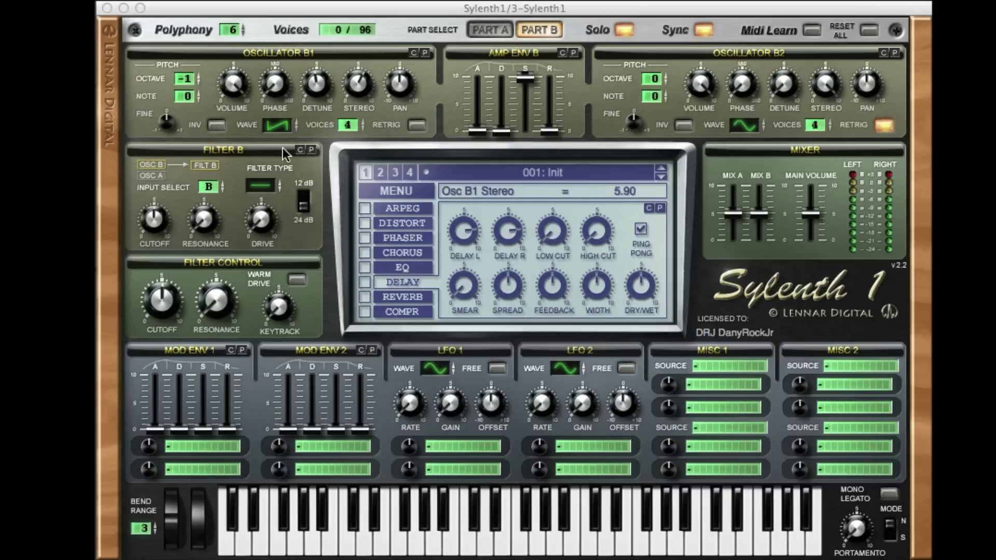
{"action": "left_click_drag", "start_coordinate": [538, 126], "coordinate": [553, 106]}
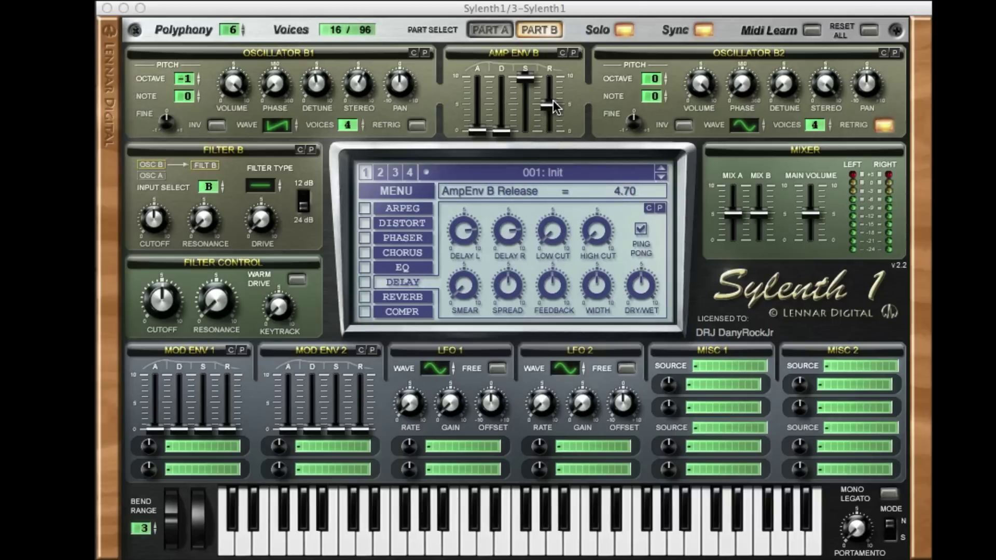
Step: Set oscillator B2's octave to +1, phase to 174.86 deg, detune to 5.62 and stereo to 5.90
{"action": "left_click", "coordinate": [655, 78]}
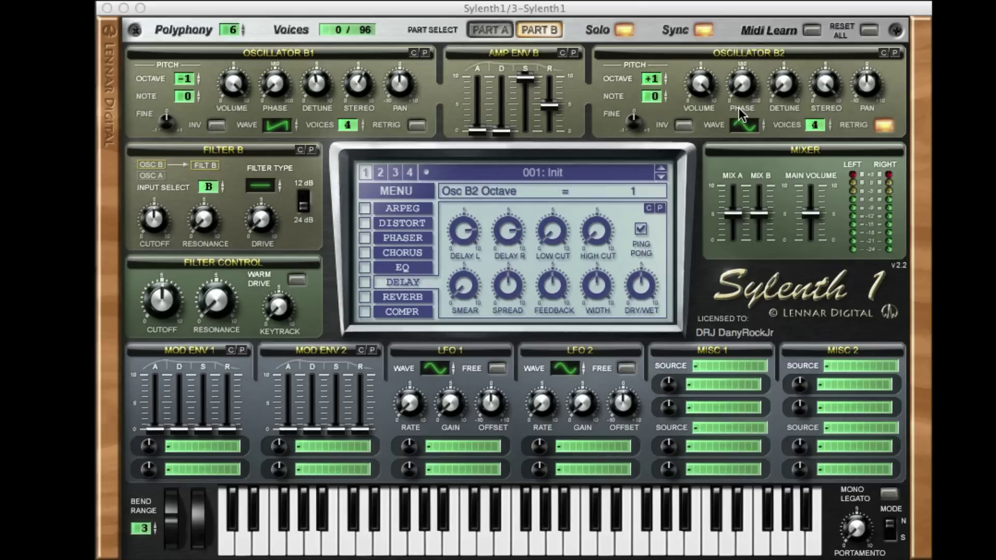
{"action": "left_click_drag", "start_coordinate": [742, 85], "coordinate": [744, 2]}
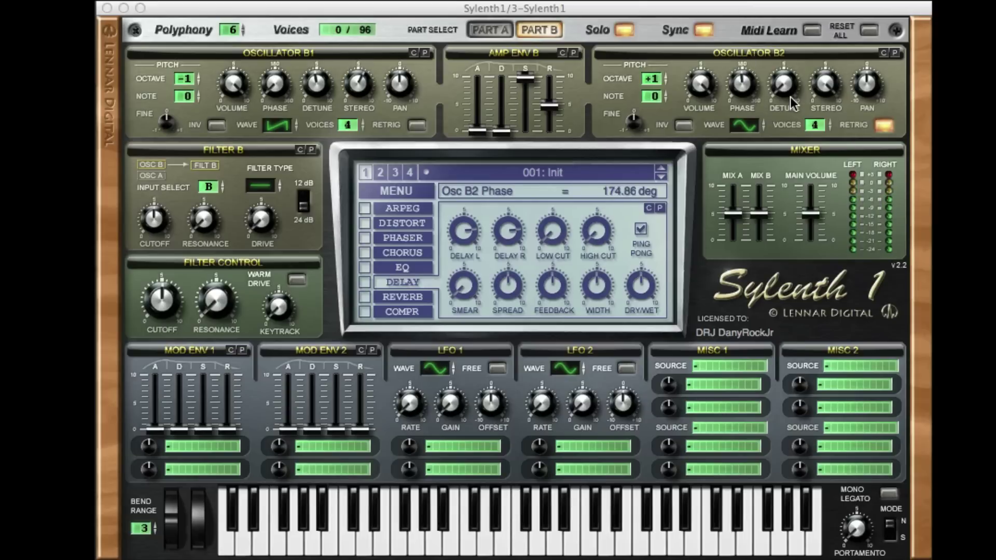
{"action": "left_click_drag", "start_coordinate": [797, 96], "coordinate": [816, 44]}
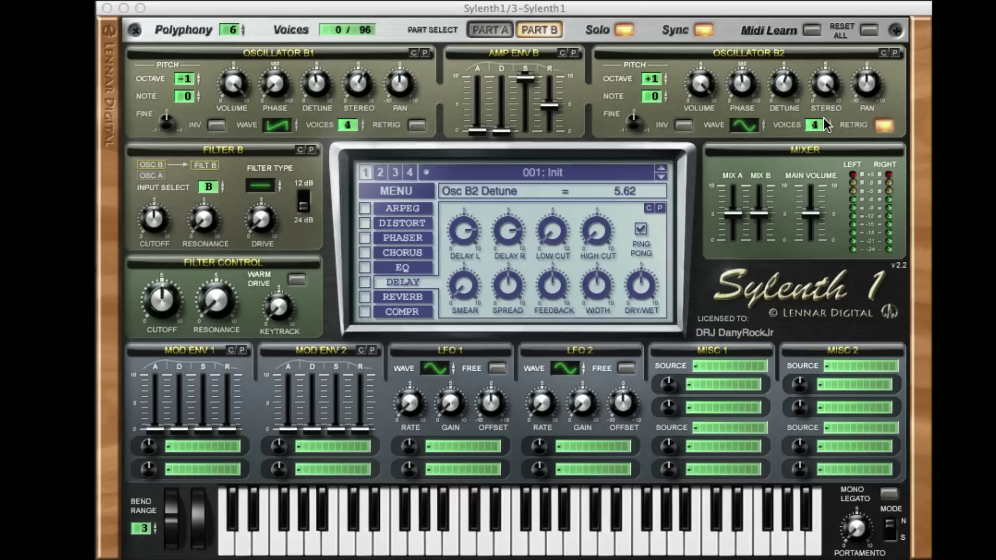
{"action": "left_click_drag", "start_coordinate": [827, 92], "coordinate": [826, 164]}
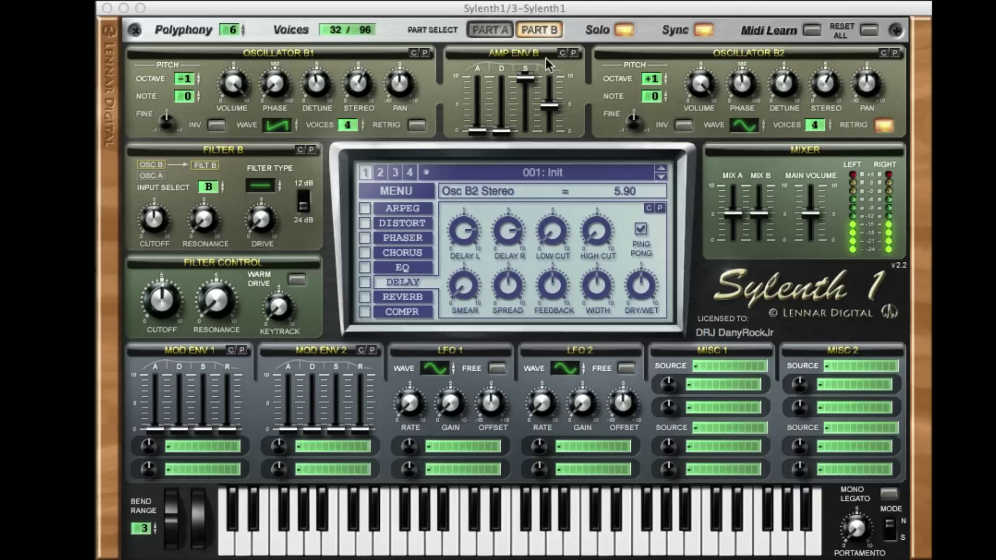
Step: Return to Part A and set Filter A to Lowpass with A+B as its input
{"action": "left_click", "coordinate": [490, 29]}
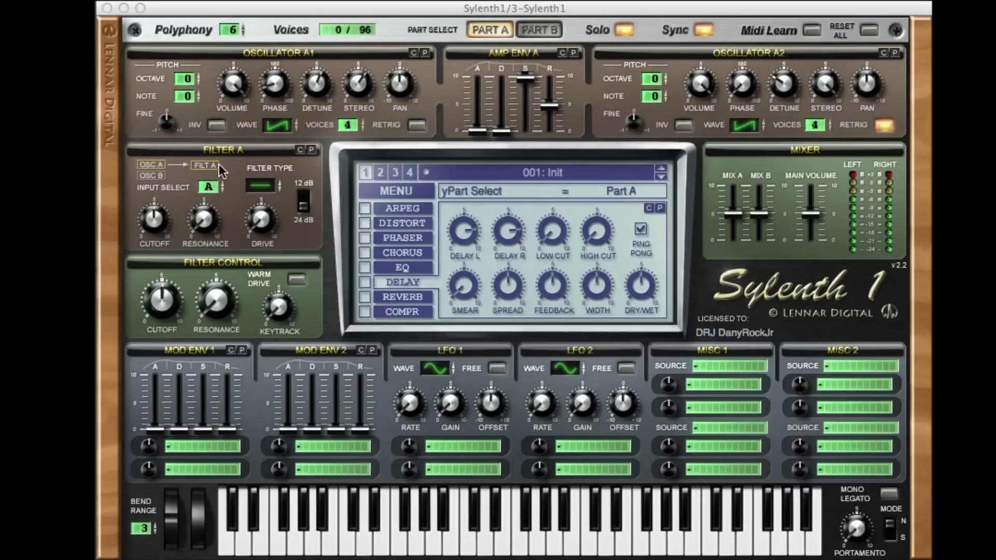
{"action": "left_click", "coordinate": [555, 30]}
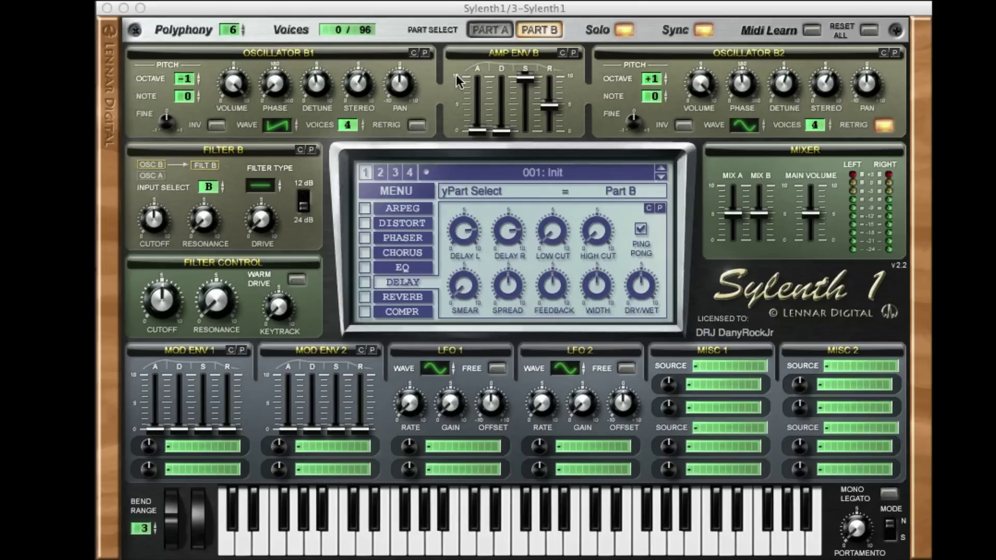
{"action": "left_click", "coordinate": [491, 29]}
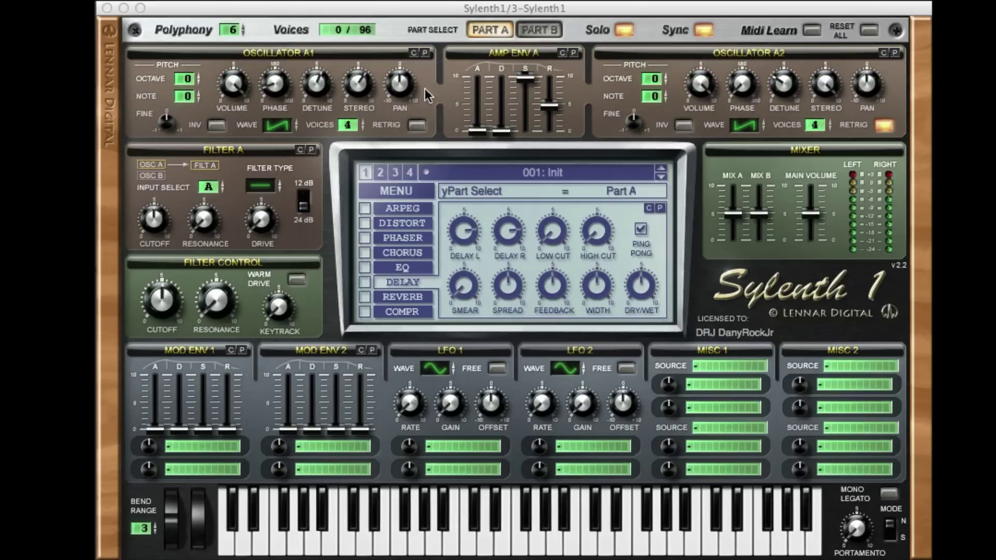
{"action": "left_click", "coordinate": [268, 184]}
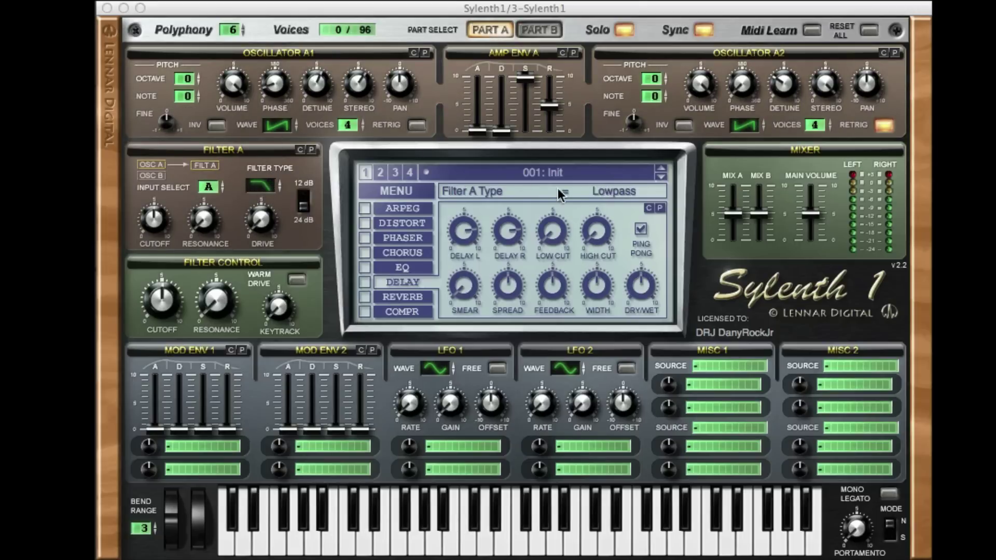
{"action": "left_click", "coordinate": [223, 185]}
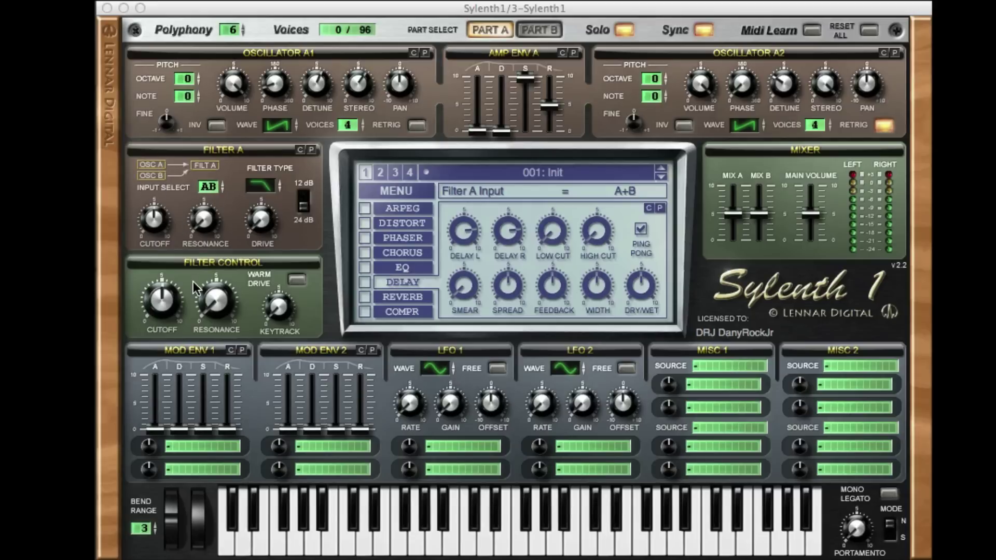
Step: Turn on Warm Drive in the filter control and set its keytrack to 6.19
{"action": "left_click", "coordinate": [296, 280]}
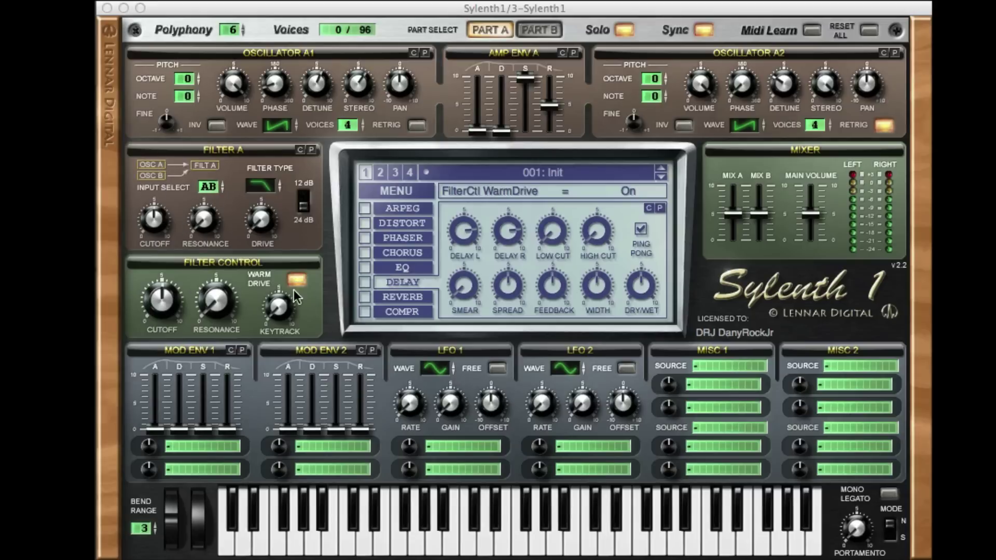
{"action": "left_click", "coordinate": [281, 314]}
{"action": "left_click_drag", "start_coordinate": [281, 313], "coordinate": [292, 201]}
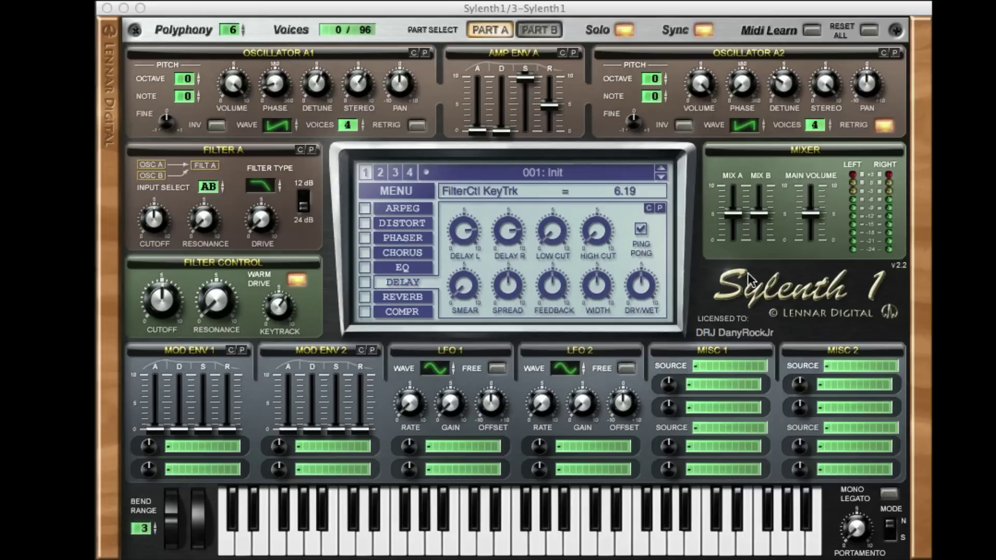
Step: Raise the Mix A level to 6.49 in the mixer
{"action": "left_click_drag", "start_coordinate": [730, 210], "coordinate": [733, 185]}
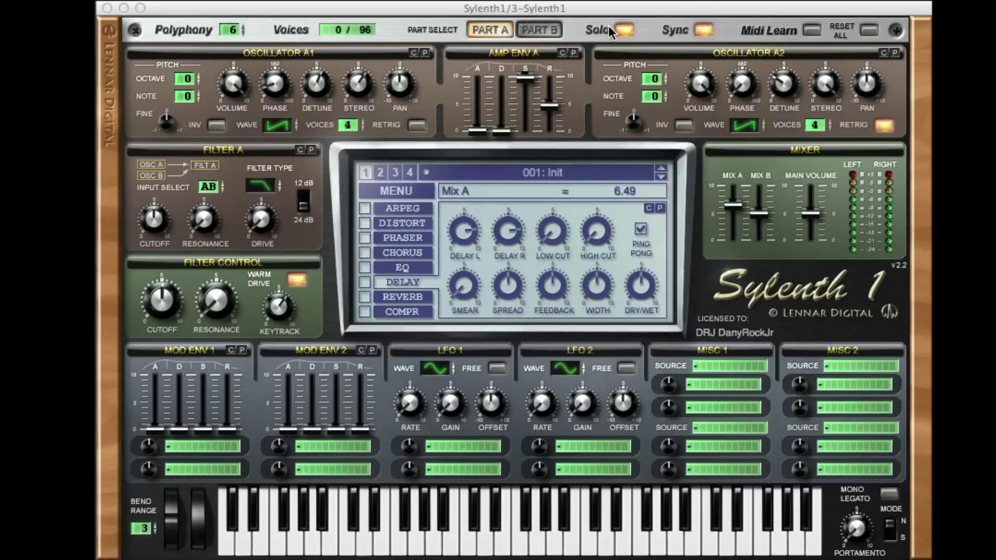
Step: Turn off Solo and lower the mixer's main volume to roughly a quarter of its range
{"action": "left_click", "coordinate": [625, 31]}
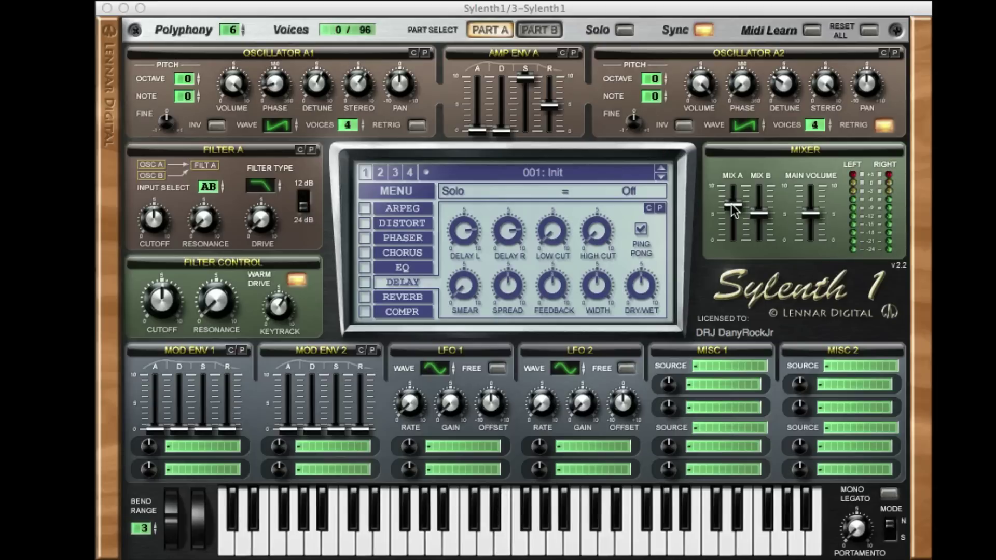
{"action": "left_click_drag", "start_coordinate": [732, 204], "coordinate": [813, 239]}
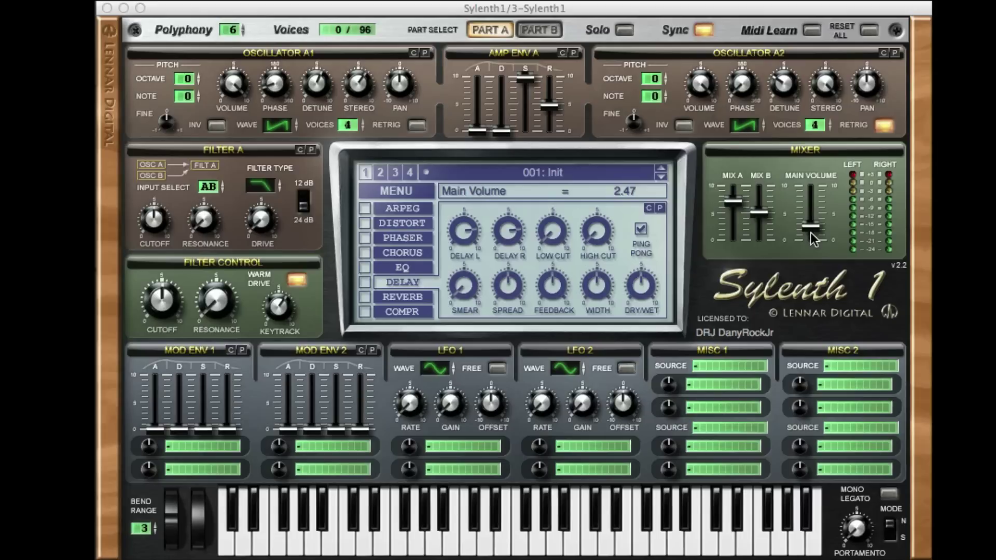
{"action": "left_click_drag", "start_coordinate": [811, 233], "coordinate": [812, 231]}
Step: Set LFO 1 to a falling sawtooth waveform with a rate of 1/4T
{"action": "left_click", "coordinate": [429, 371]}
{"action": "left_click", "coordinate": [448, 366]}
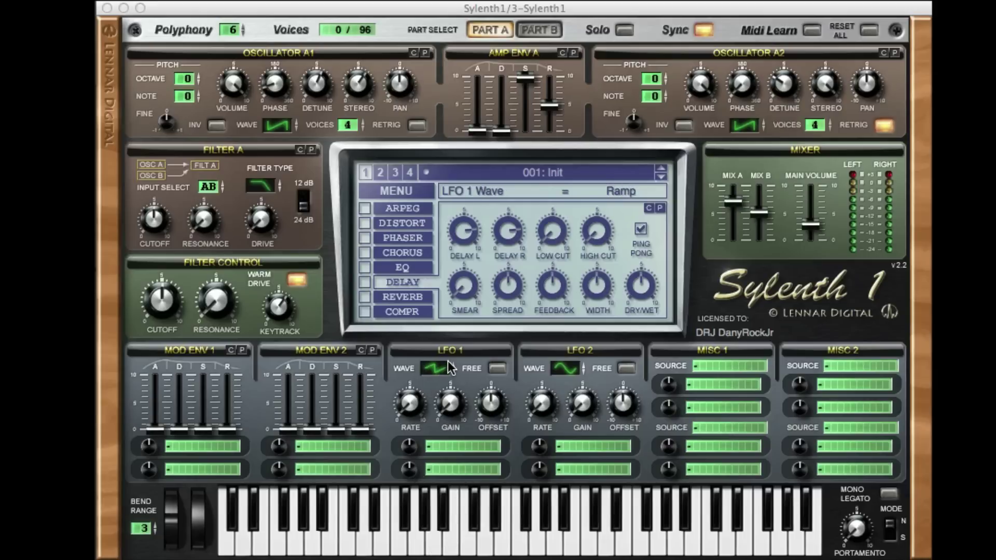
{"action": "left_click", "coordinate": [447, 368]}
{"action": "left_click", "coordinate": [409, 405]}
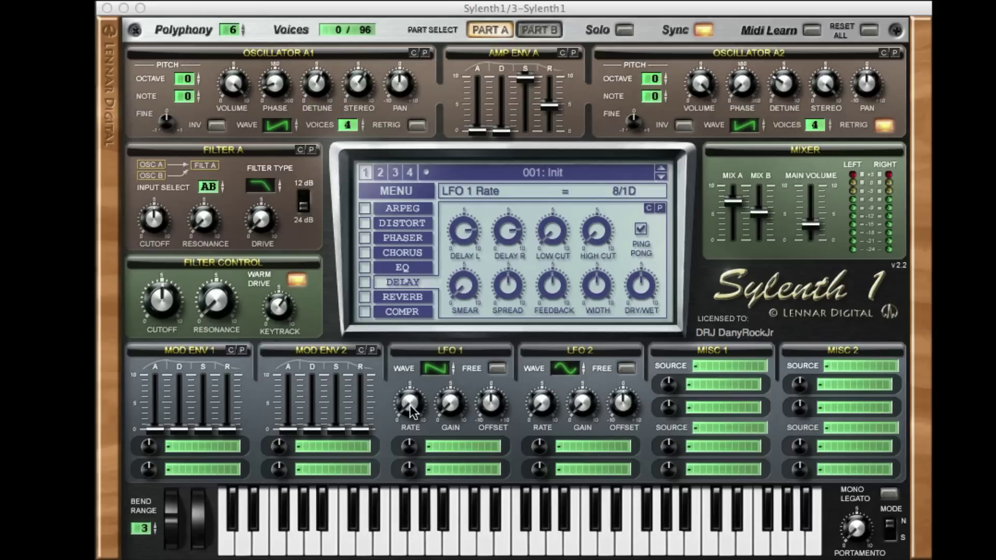
{"action": "left_click_drag", "start_coordinate": [410, 405], "coordinate": [421, 316]}
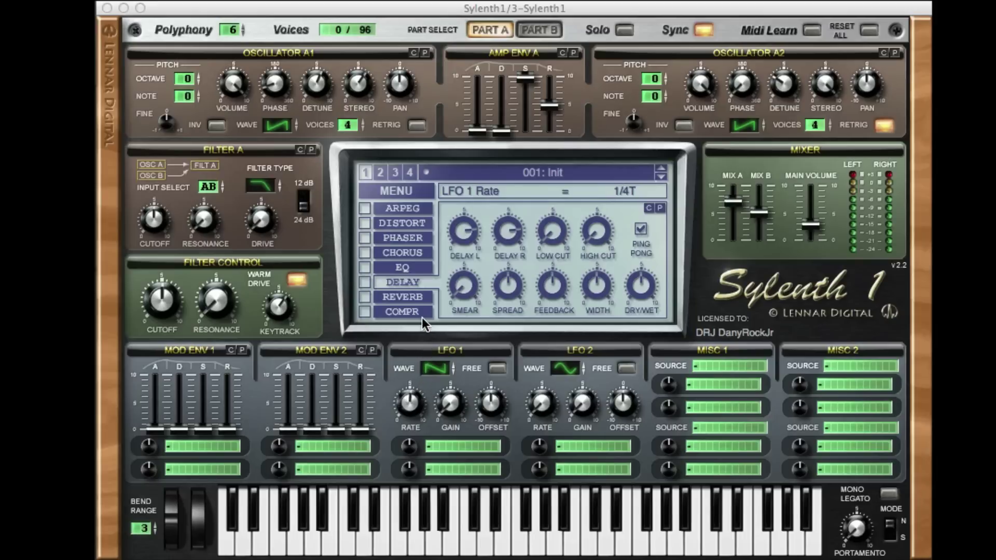
Step: Raise LFO 1's gain and set its offset to -1.52
{"action": "left_click", "coordinate": [449, 404]}
{"action": "left_click_drag", "start_coordinate": [449, 404], "coordinate": [463, 334]}
{"action": "mouse_move", "coordinate": [489, 410]}
{"action": "left_mouse_down"}
{"action": "mouse_move", "coordinate": [487, 430]}
{"action": "mouse_move", "coordinate": [486, 418]}
{"action": "left_mouse_up"}
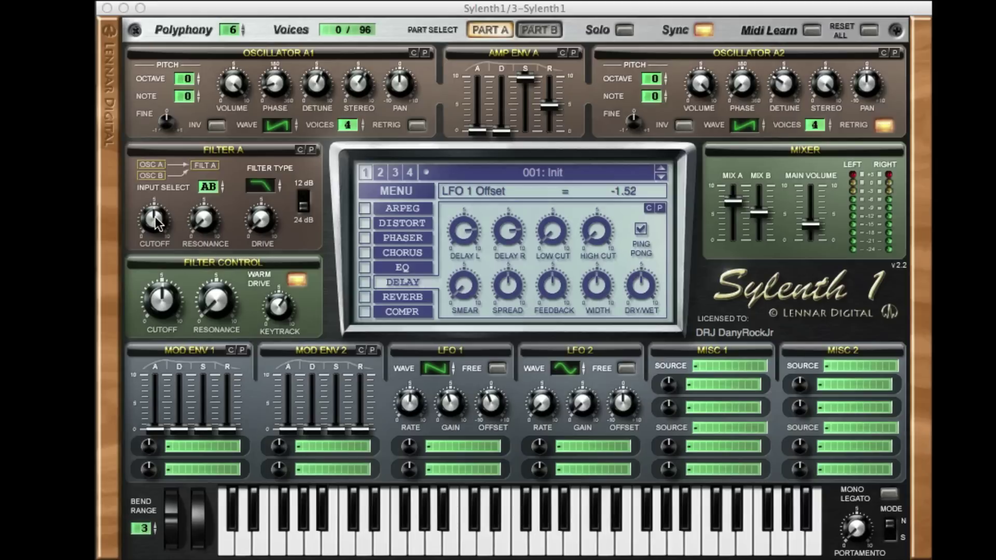
Step: Set Filter A's cutoff to 146.16 Hz and route LFO 1's first destination to Cutoff AB with an amount of 10.00
{"action": "left_click_drag", "start_coordinate": [155, 222], "coordinate": [168, 150]}
{"action": "left_click_drag", "start_coordinate": [155, 210], "coordinate": [151, 219]}
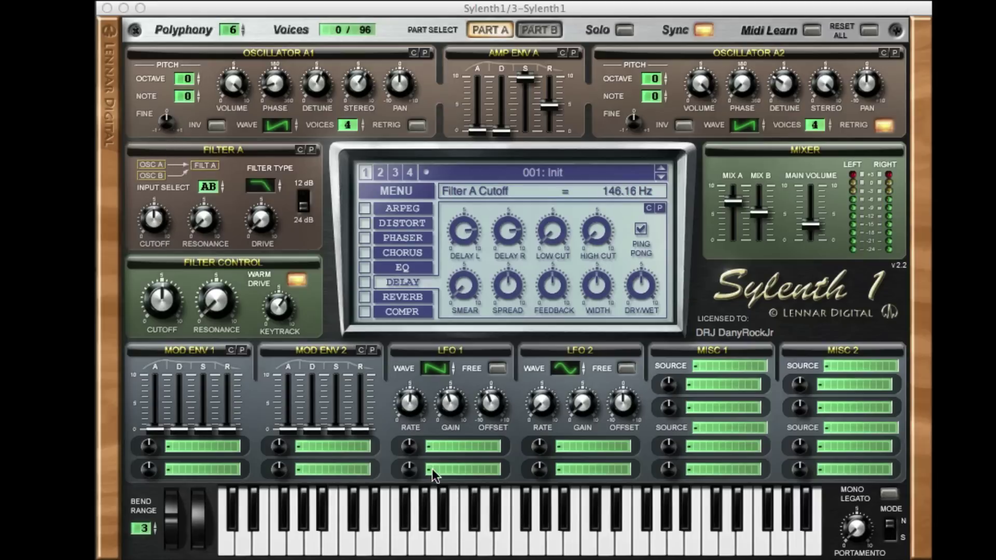
{"action": "left_click", "coordinate": [459, 449]}
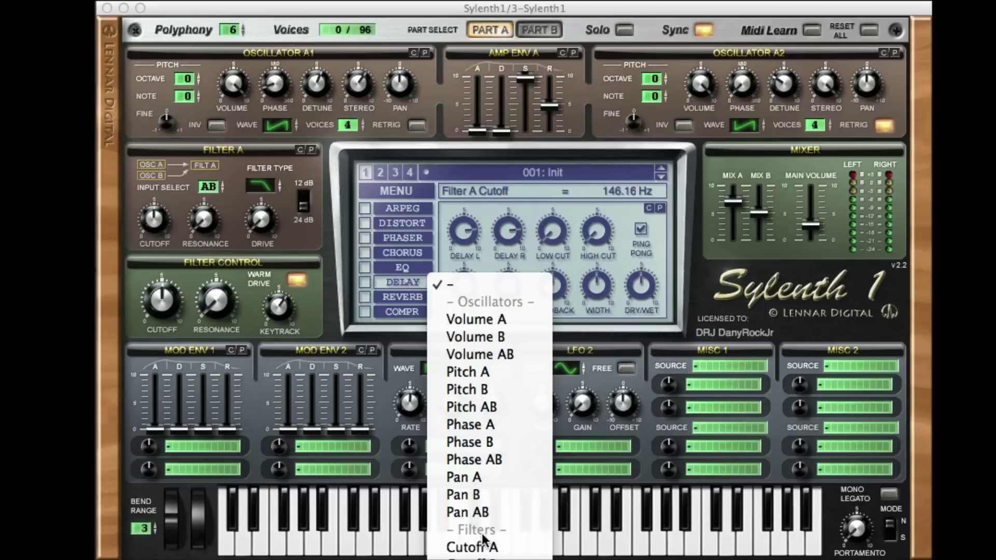
{"action": "left_click", "coordinate": [470, 559]}
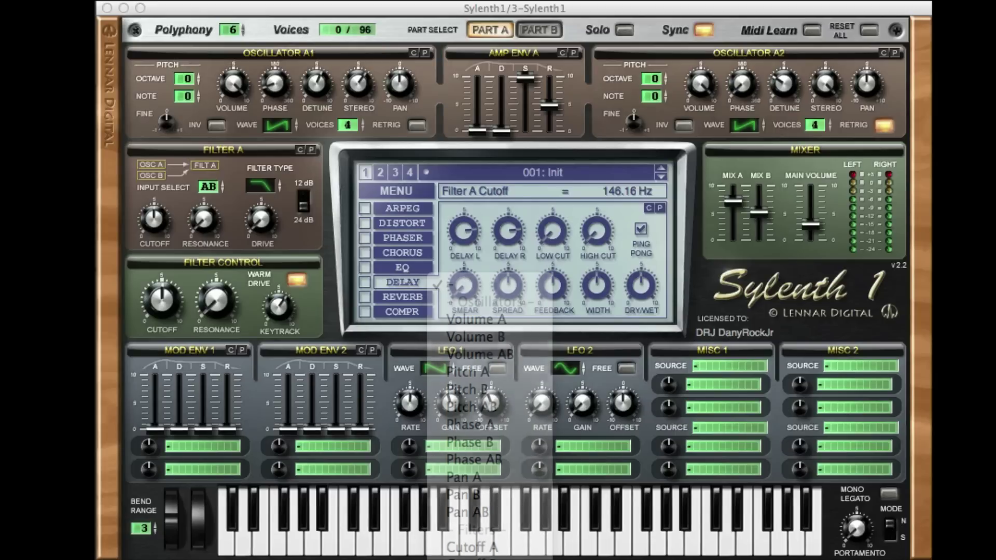
{"action": "left_click_drag", "start_coordinate": [415, 448], "coordinate": [416, 319]}
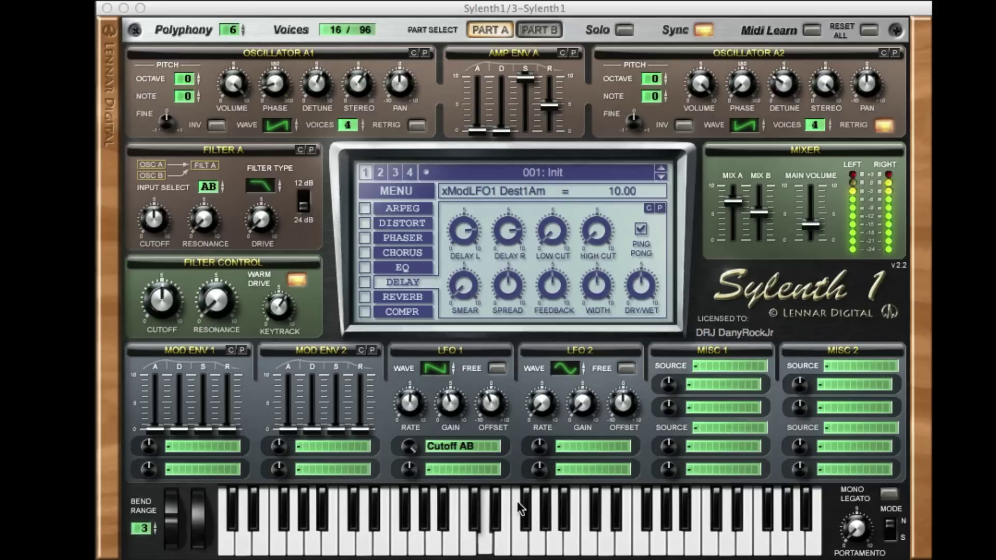
Step: Play a few notes on the virtual keyboard to audition the LFO-modulated cutoff
{"action": "left_click", "coordinate": [515, 539]}
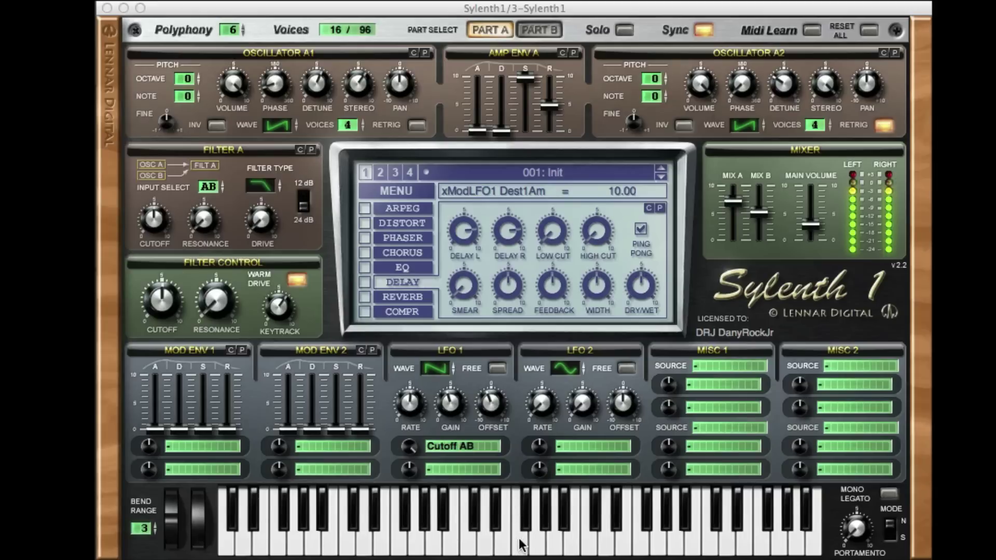
{"action": "left_click", "coordinate": [542, 542]}
{"action": "left_click", "coordinate": [519, 543]}
{"action": "left_click", "coordinate": [485, 545]}
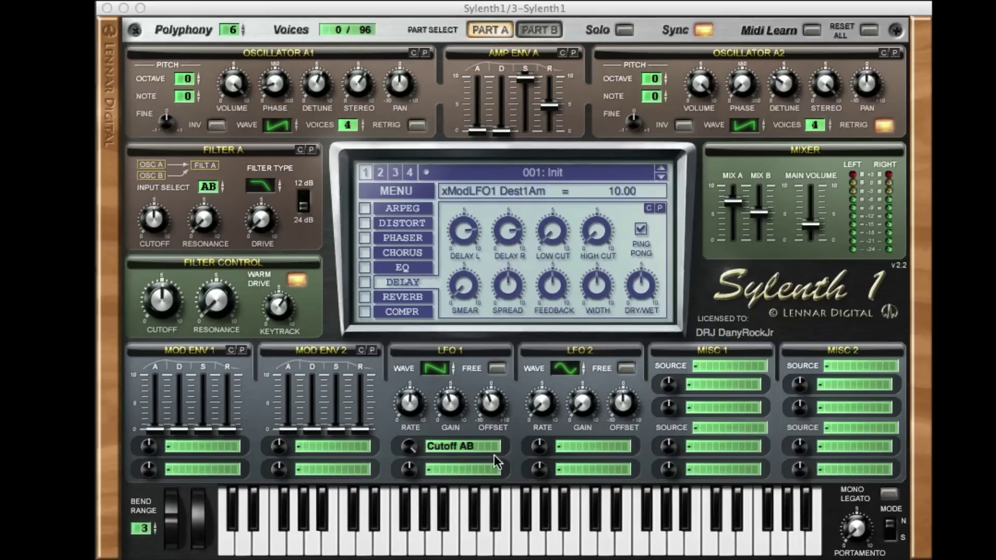
Step: Assign ModWheel as the first Misc 1 source and route it to Cutoff AB with an amount of 10.00
{"action": "left_click", "coordinate": [723, 367]}
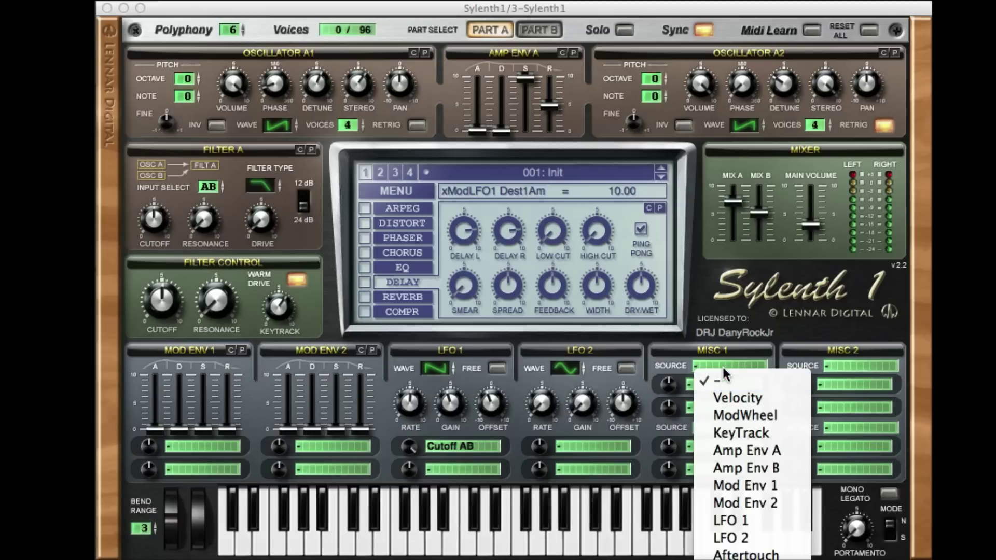
{"action": "left_click", "coordinate": [736, 418]}
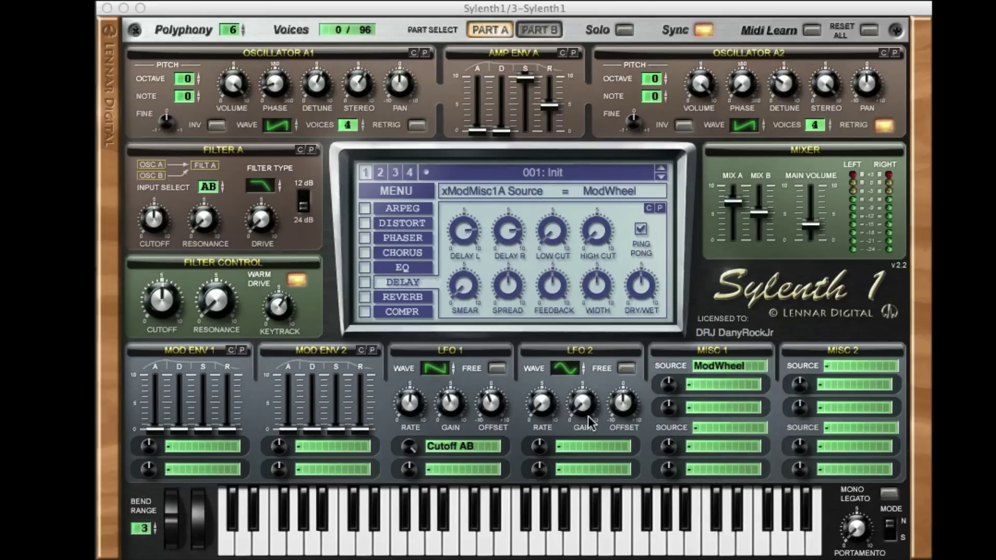
{"action": "left_click", "coordinate": [718, 384]}
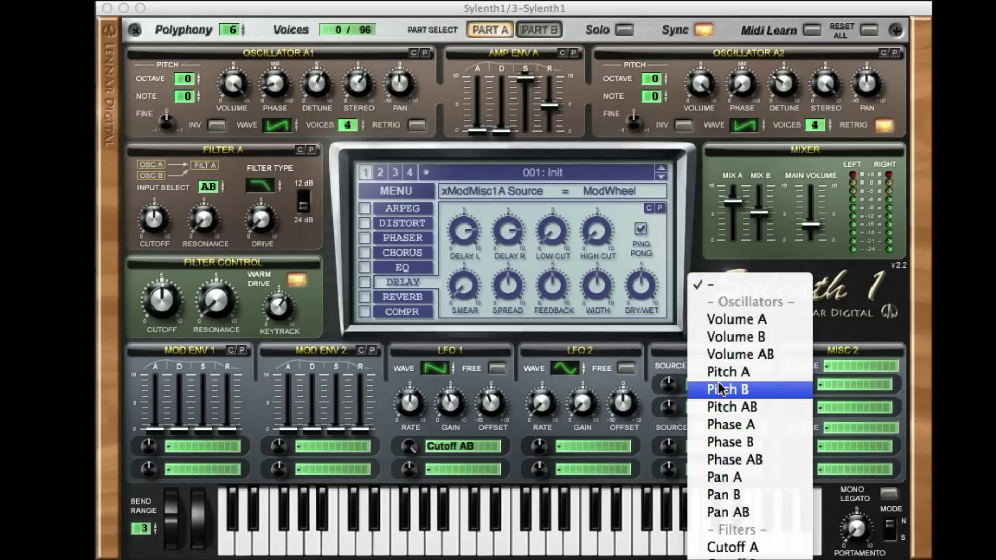
{"action": "left_click", "coordinate": [717, 394]}
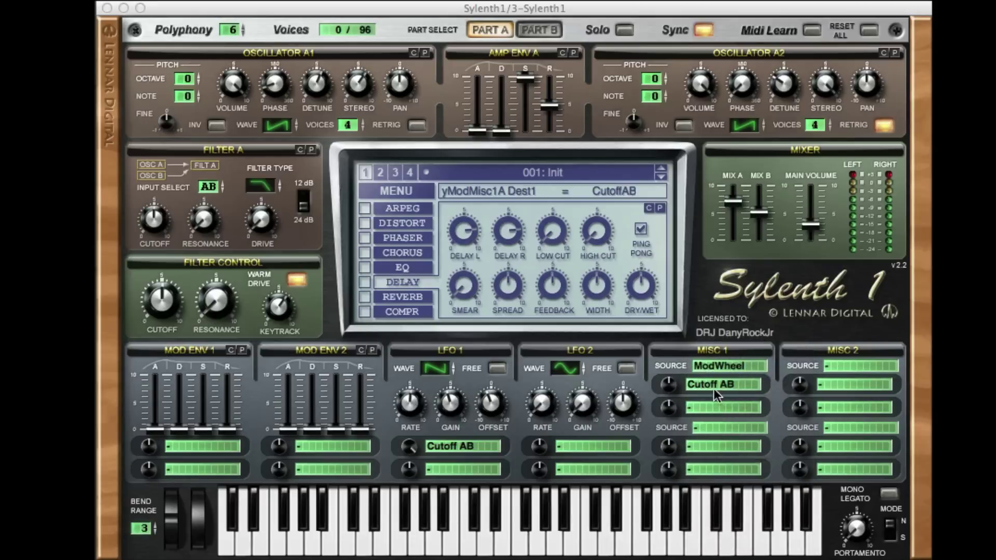
{"action": "left_click_drag", "start_coordinate": [673, 383], "coordinate": [673, 233]}
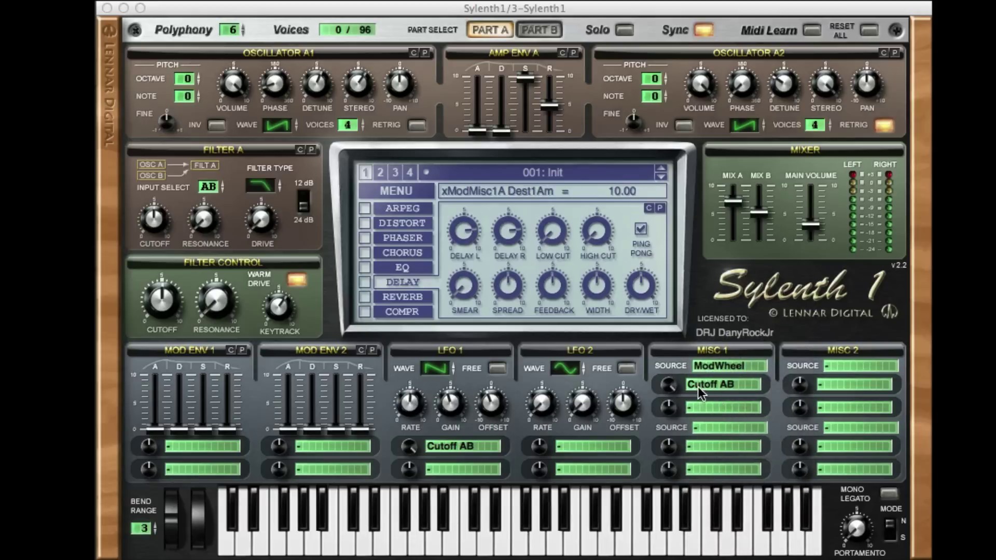
Step: Audition the patch while raising the mod wheel to 10.00 and returning it to 0.00
{"action": "left_click_drag", "start_coordinate": [416, 444], "coordinate": [247, 477]}
{"action": "key", "text": "s"}
{"action": "left_click_drag", "start_coordinate": [205, 539], "coordinate": [222, 374]}
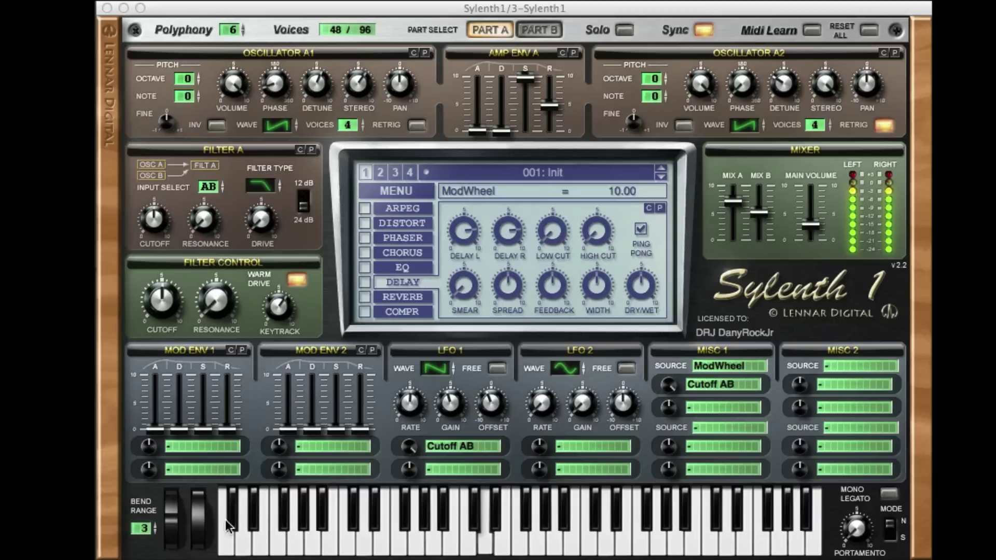
{"action": "left_click_drag", "start_coordinate": [200, 516], "coordinate": [200, 552]}
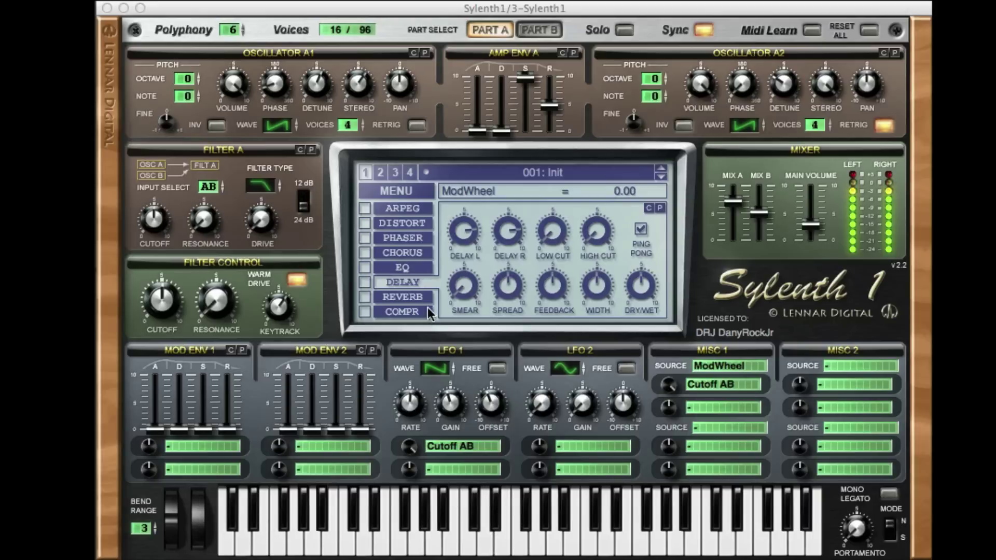
Step: Turn on the EQ, raise its bass and set its treble to 3.00 dB
{"action": "left_click", "coordinate": [398, 268]}
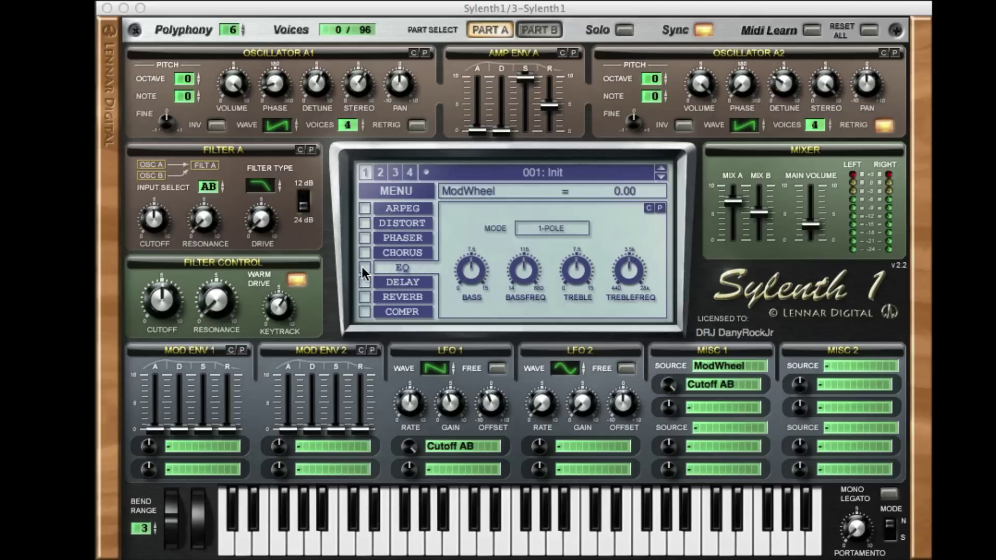
{"action": "left_click", "coordinate": [365, 268]}
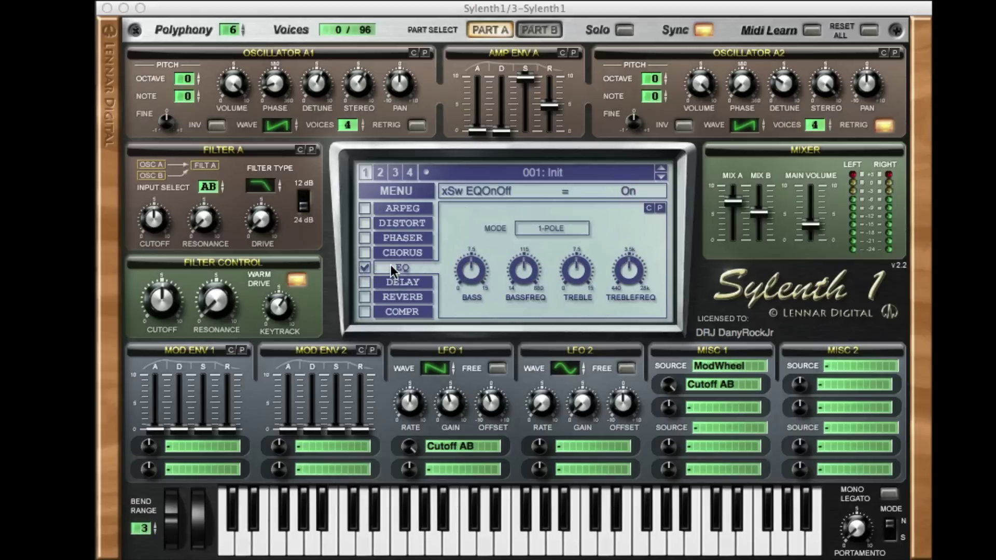
{"action": "left_click_drag", "start_coordinate": [460, 281], "coordinate": [486, 238]}
{"action": "left_click", "coordinate": [576, 272]}
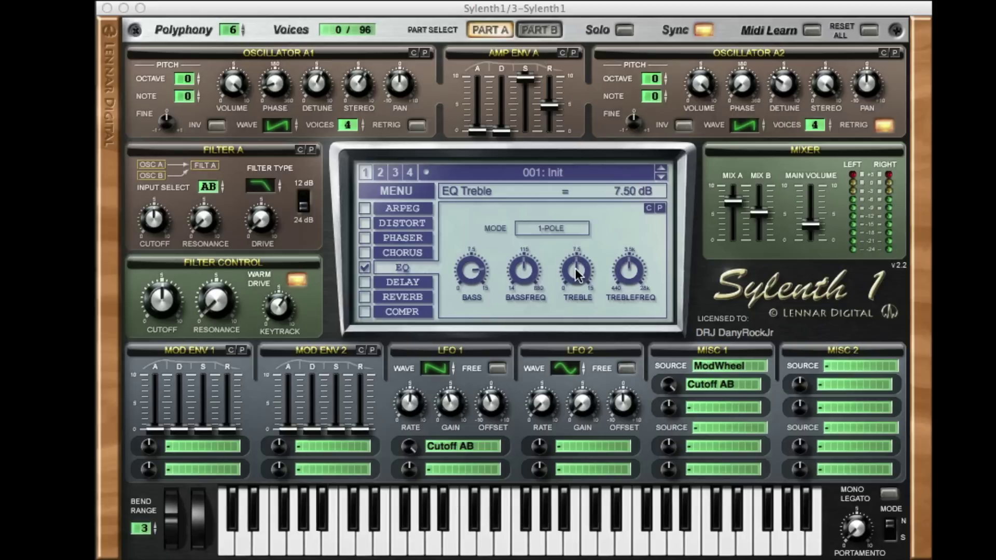
{"action": "left_click_drag", "start_coordinate": [576, 271], "coordinate": [571, 313]}
Step: Turn on the delay with a 1/4T left time, a lowered right time, a 7743.14 Hz high cut and 100% width
{"action": "left_click", "coordinate": [401, 284]}
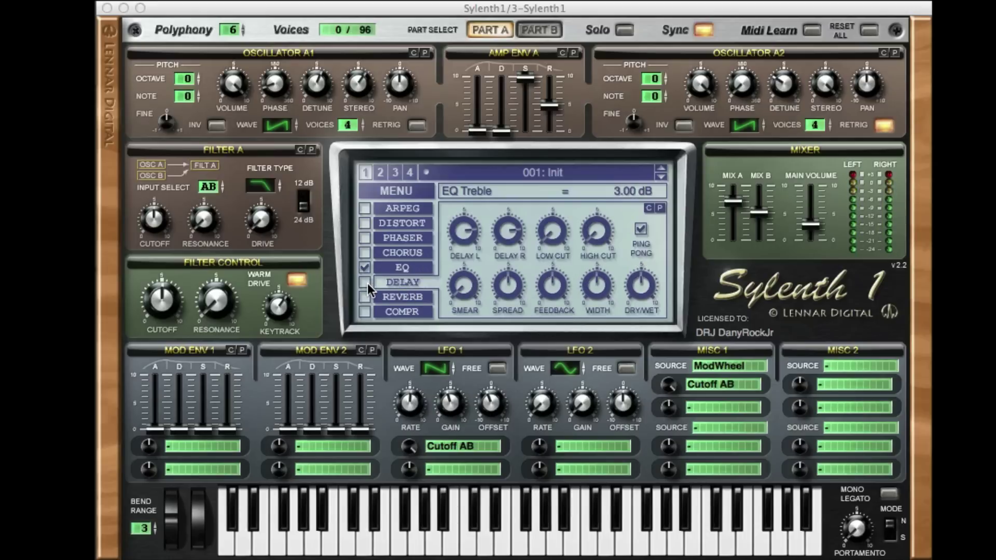
{"action": "left_click", "coordinate": [365, 284]}
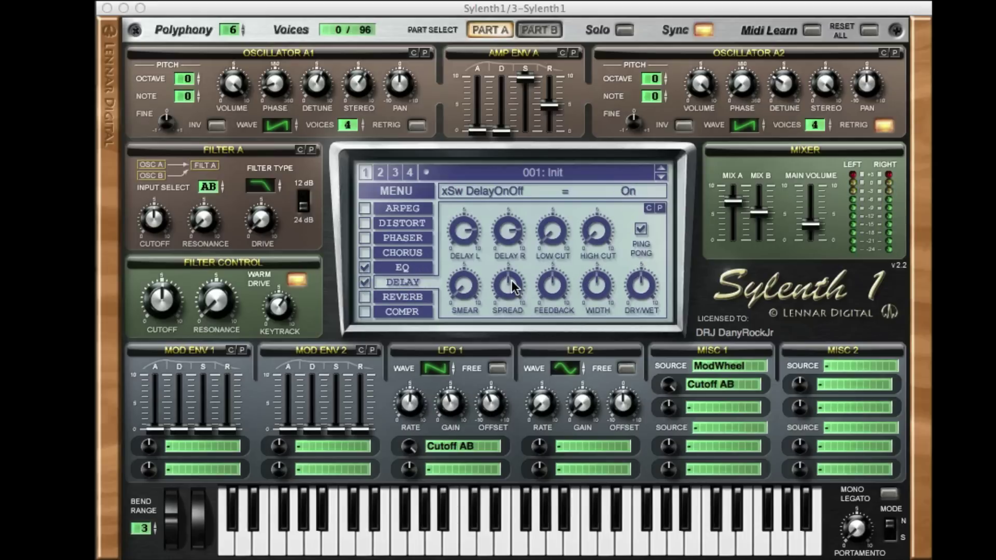
{"action": "left_click", "coordinate": [462, 238]}
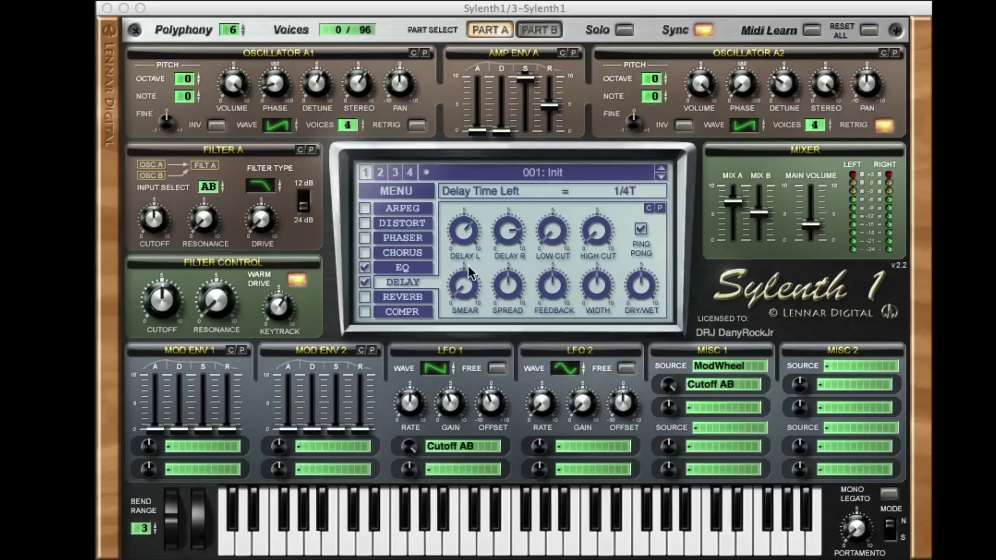
{"action": "left_click_drag", "start_coordinate": [501, 244], "coordinate": [509, 272]}
{"action": "left_click_drag", "start_coordinate": [610, 237], "coordinate": [602, 223]}
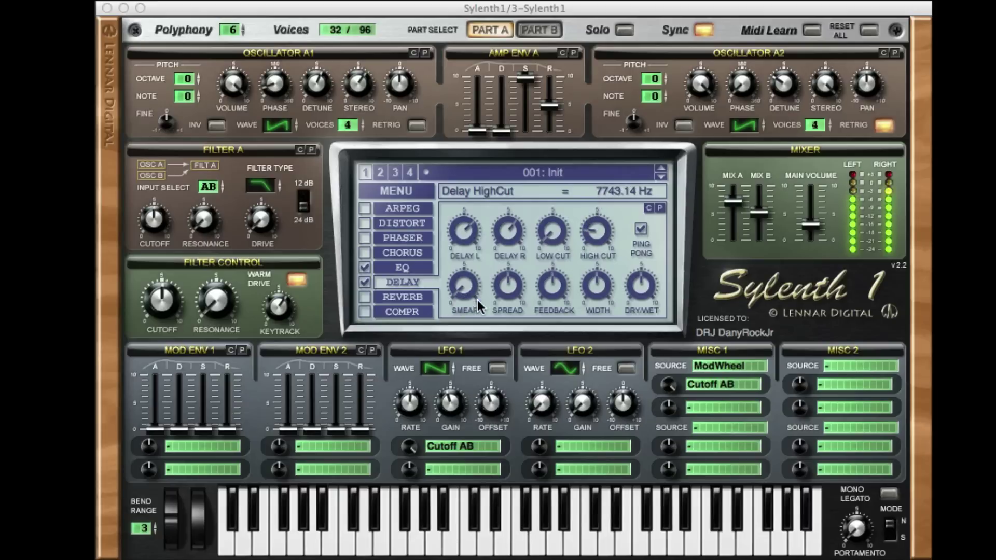
{"action": "left_click_drag", "start_coordinate": [601, 288], "coordinate": [598, 154]}
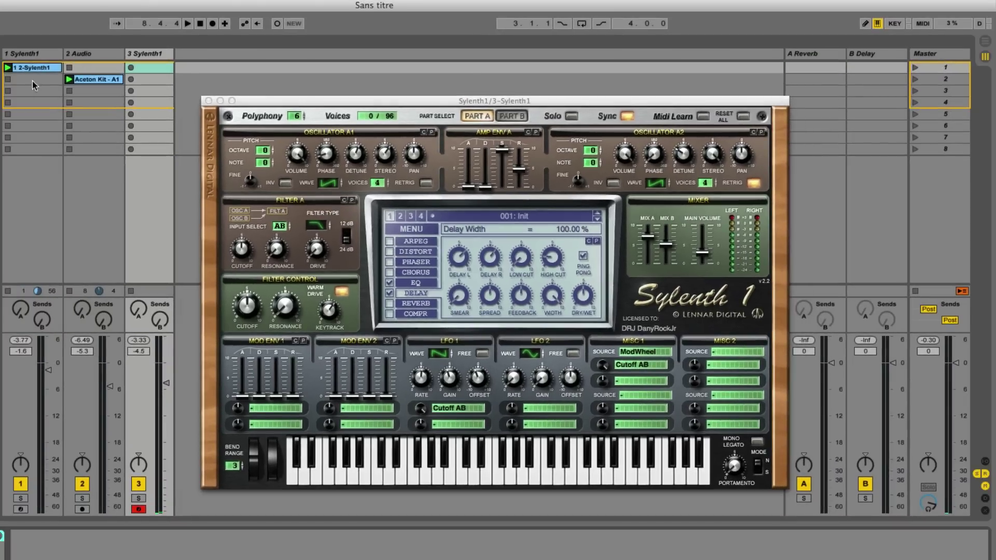
Step: Move the 1 2-Sylenth1 clip from track 1 to track 3's first slot, and raise track 3's volume to -1.8 during playback
{"action": "left_click_drag", "start_coordinate": [33, 68], "coordinate": [144, 72]}
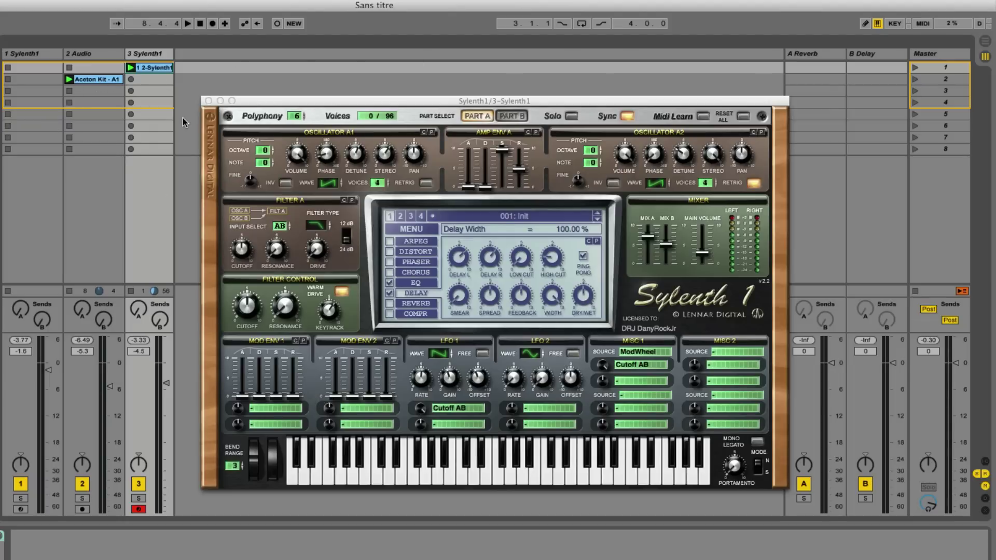
{"action": "key", "text": "space"}
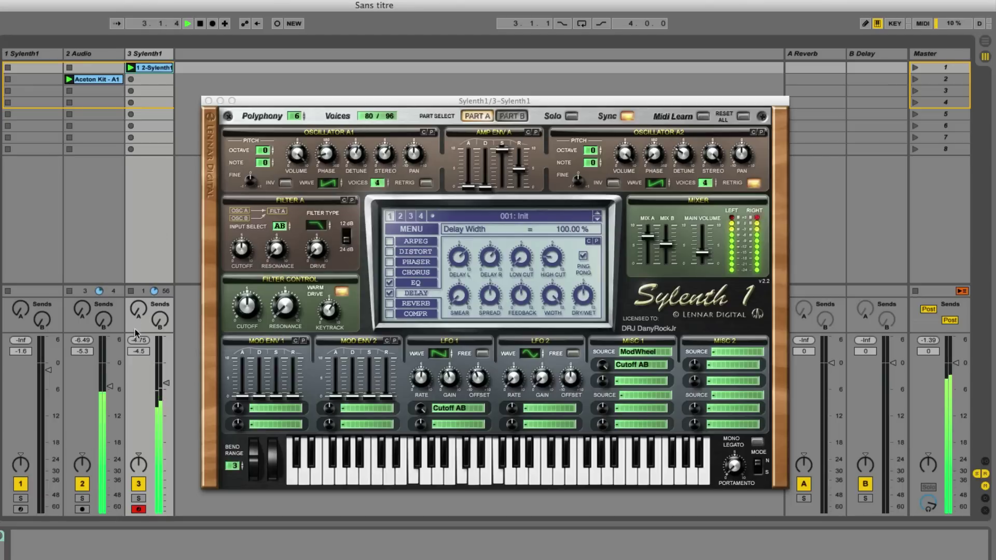
{"action": "left_click_drag", "start_coordinate": [166, 383], "coordinate": [166, 370]}
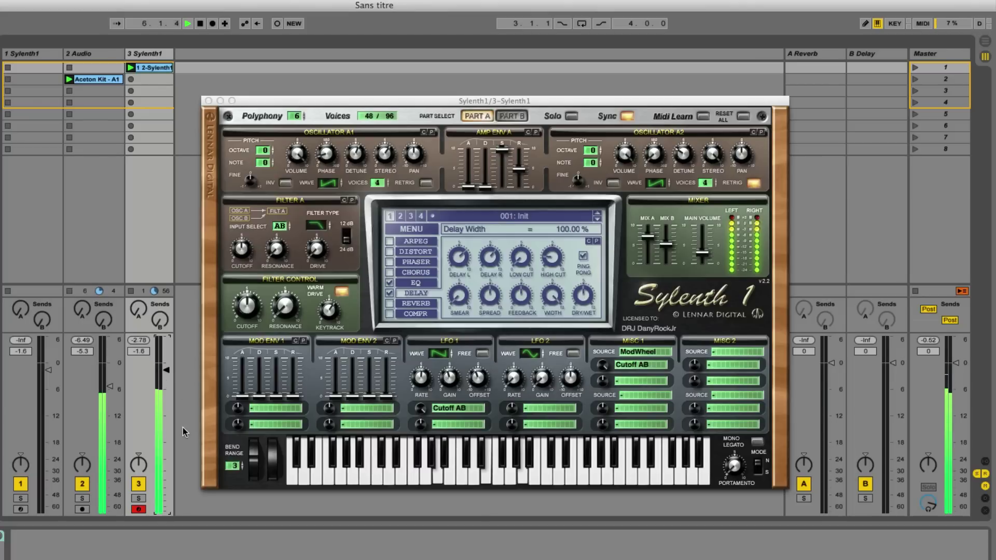